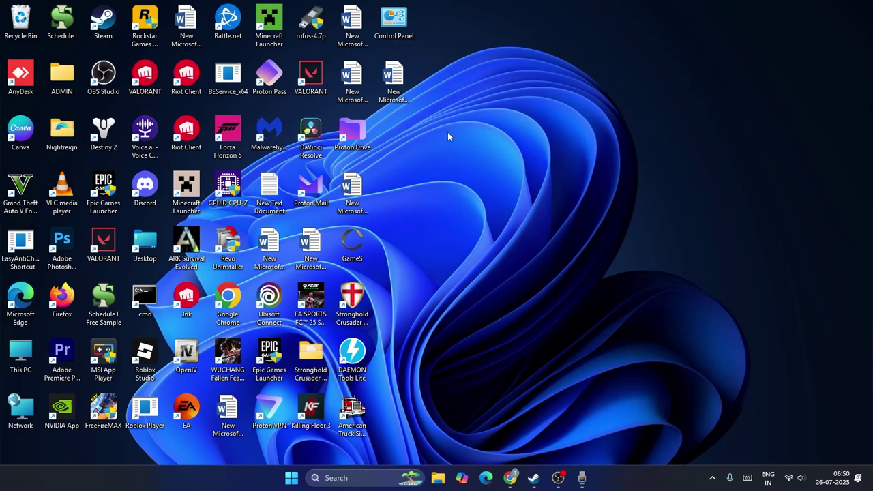
Bring up Steam from the taskbar, showing the Killing Floor 3 library page.
left_click(533, 477)
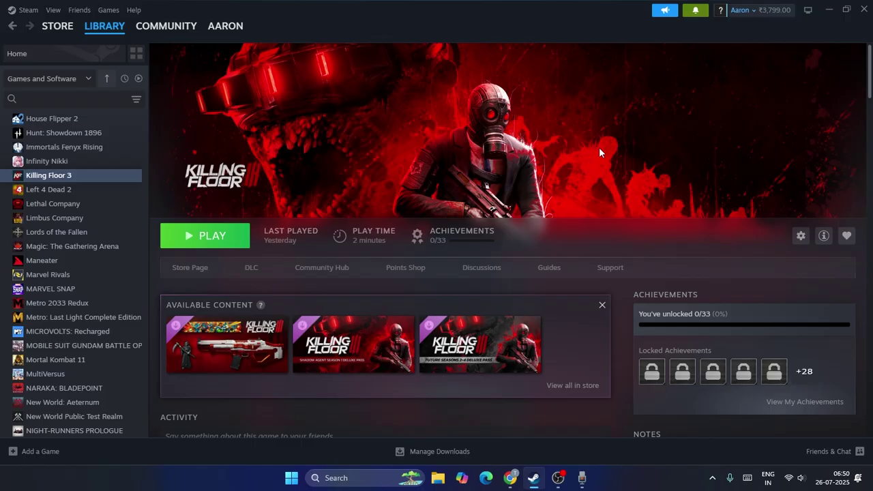
Look at the Start menu's power options, then dismiss the menu without choosing anything.
left_click(292, 479)
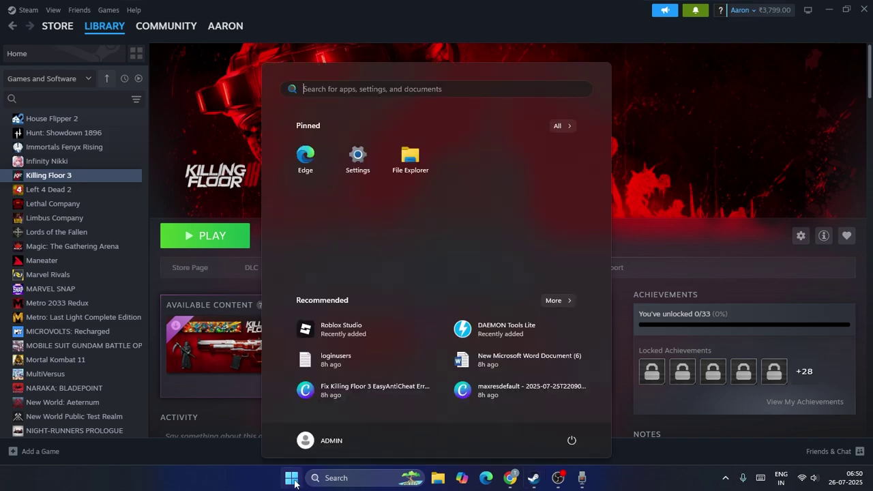
left_click(571, 439)
left_click(622, 476)
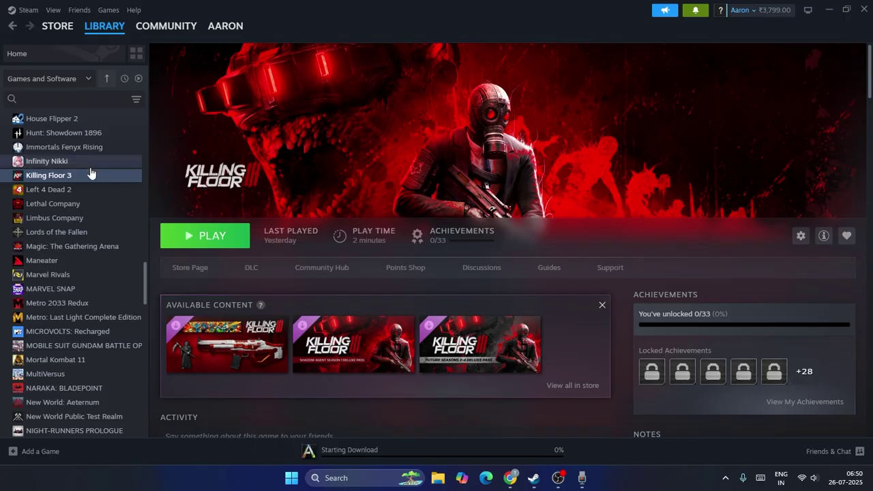
Open Killing Floor 3's install folder through Steam Properties > Installed Files > Browse.
right_click(57, 176)
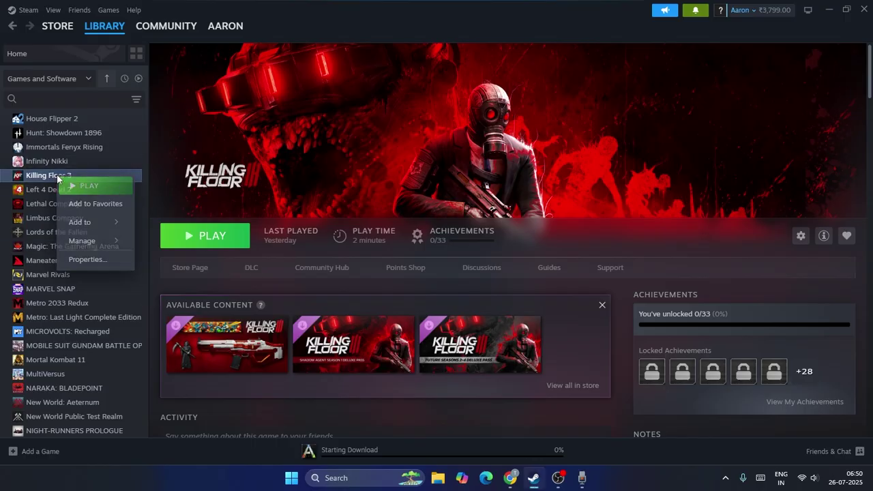
left_click(97, 254)
left_click(244, 162)
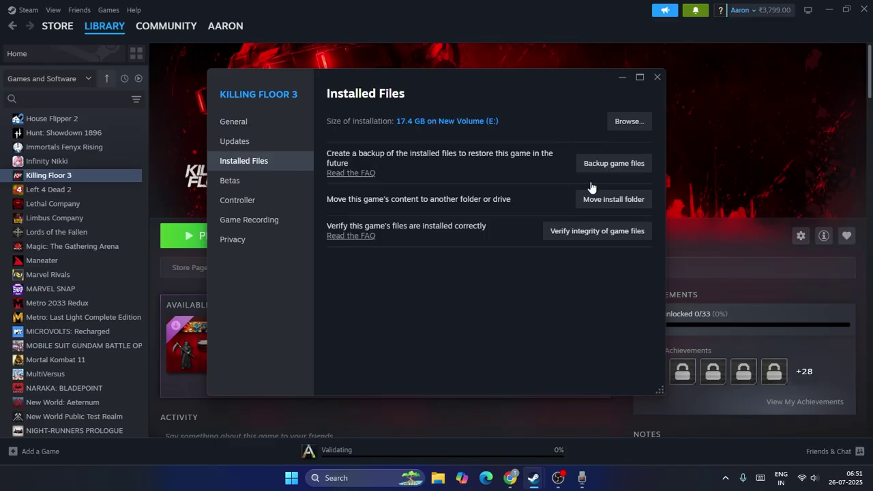
left_click(629, 122)
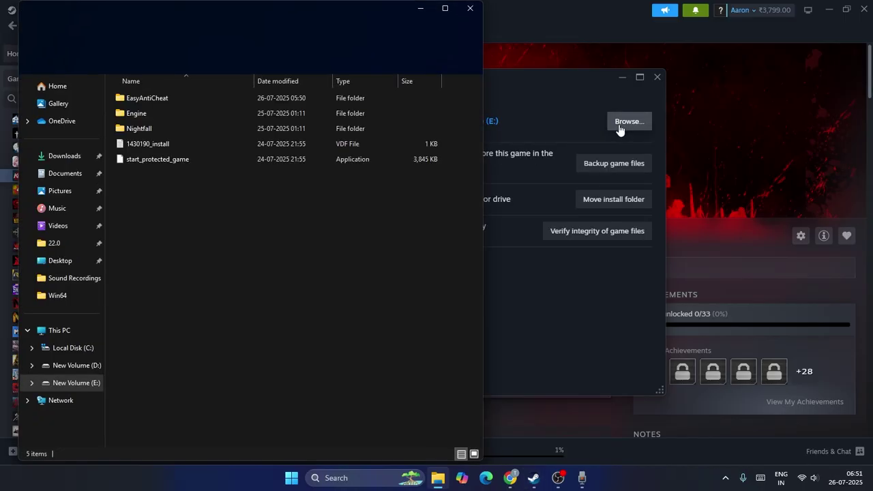
Maximize Explorer, enter the EasyAntiCheat folder and delete the old EasyAntiCheat_EOS_Setup shortcut.
left_click(443, 9)
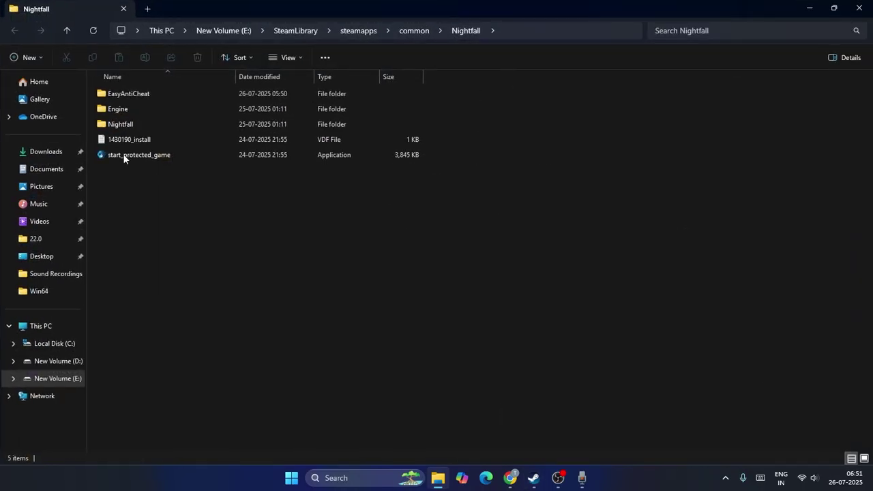
double_click(141, 93)
left_click(164, 142)
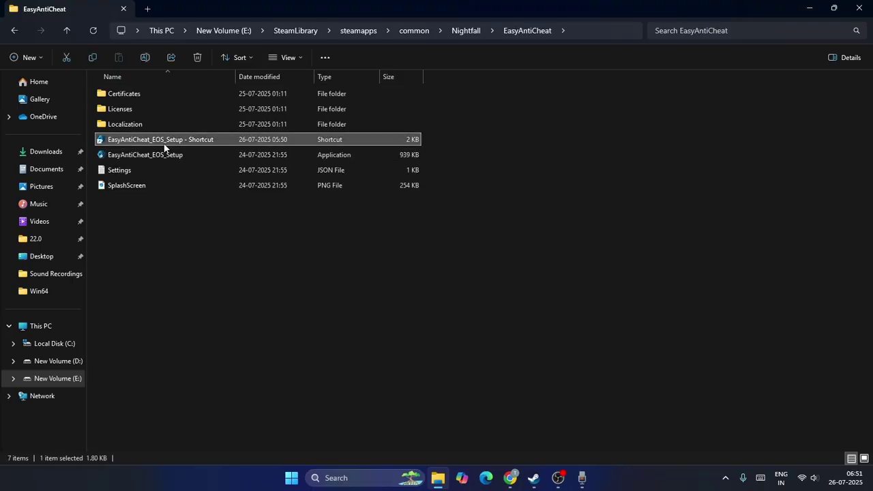
key("Delete")
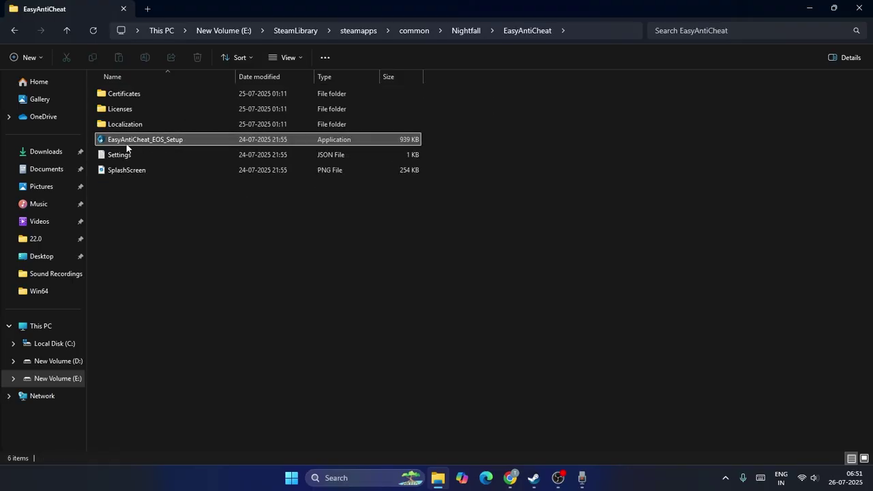
Create a fresh shortcut to EasyAntiCheat_EOS_Setup and select it.
right_click(164, 142)
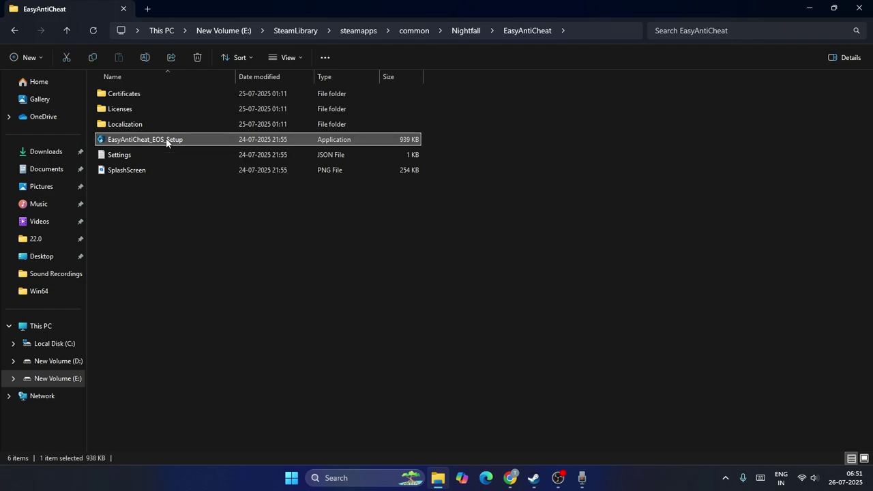
left_click(230, 400)
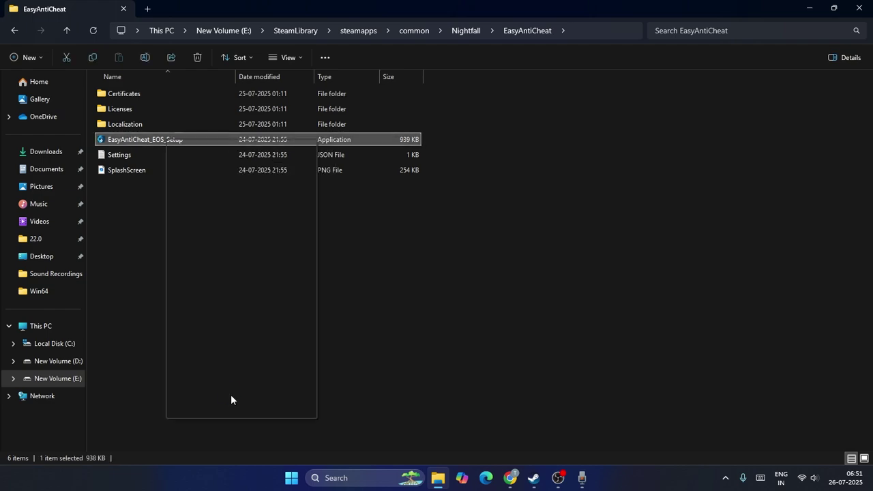
left_click(224, 370)
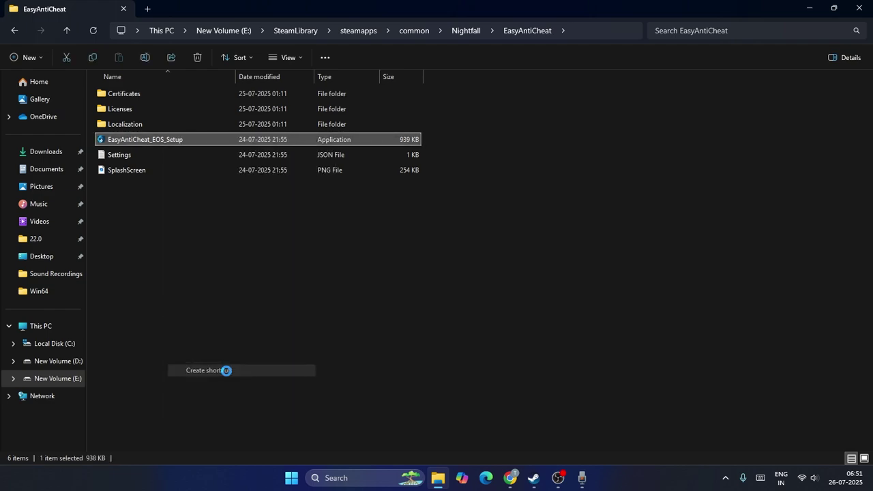
left_click(191, 189)
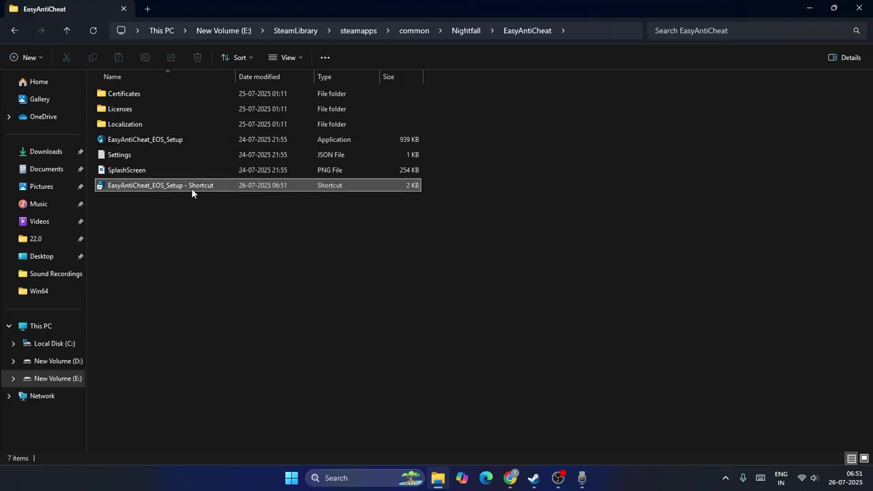
Append the 'install' argument and product ID to the new shortcut's Target, then apply and close.
right_click(190, 189)
left_click(242, 402)
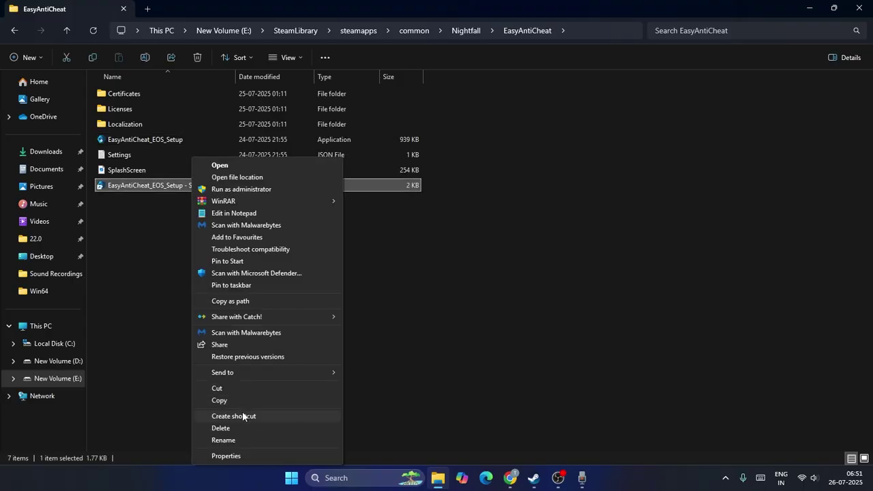
left_click(242, 454)
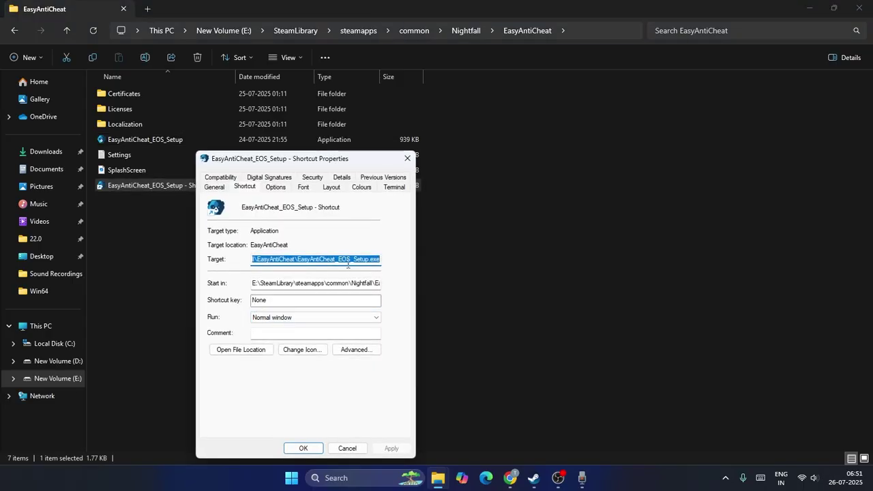
left_click(353, 260)
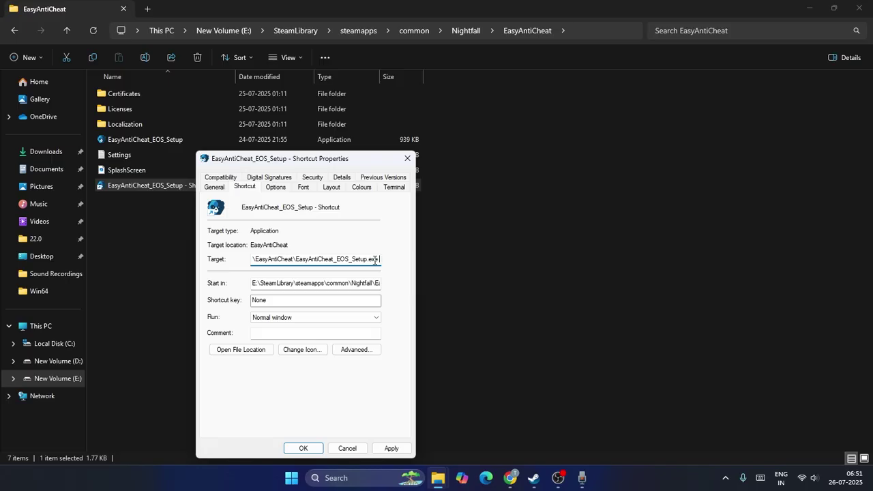
type("inst")
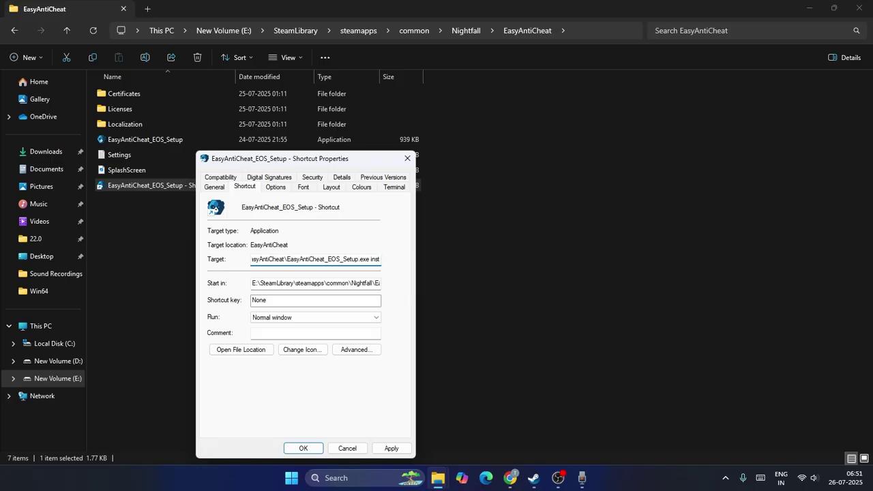
type("all")
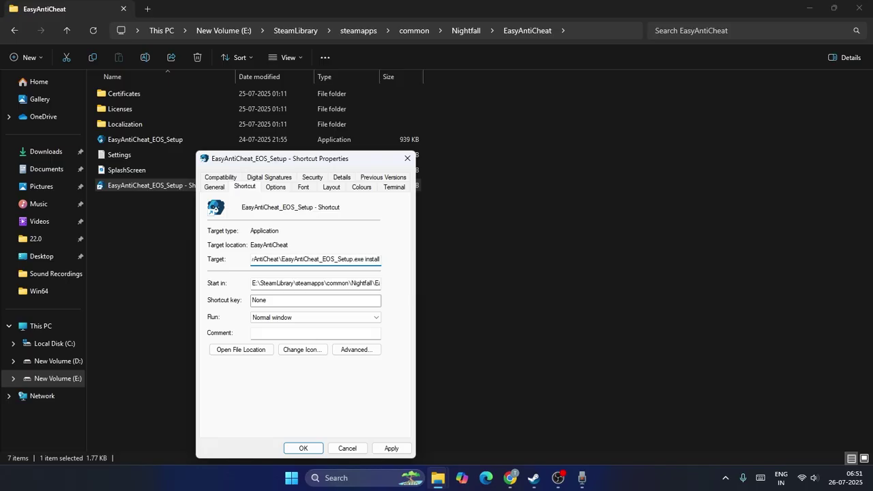
type("m")
key("BackSpace")
type("pi")
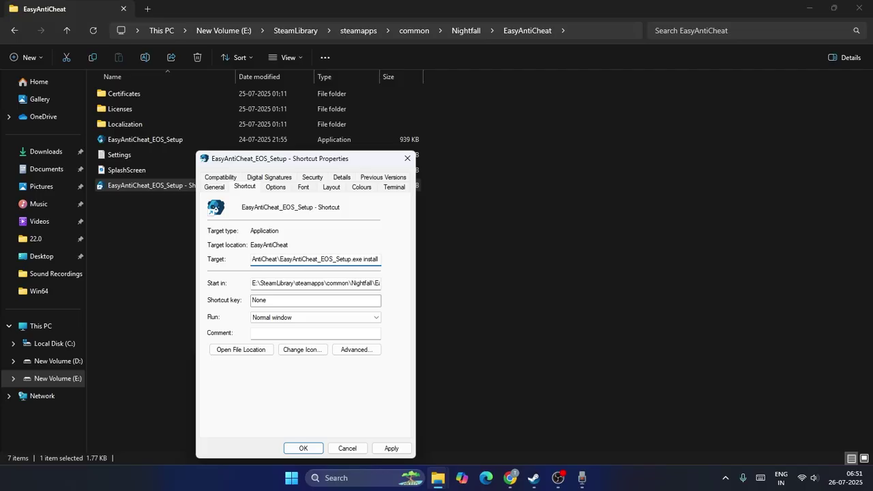
type("od")
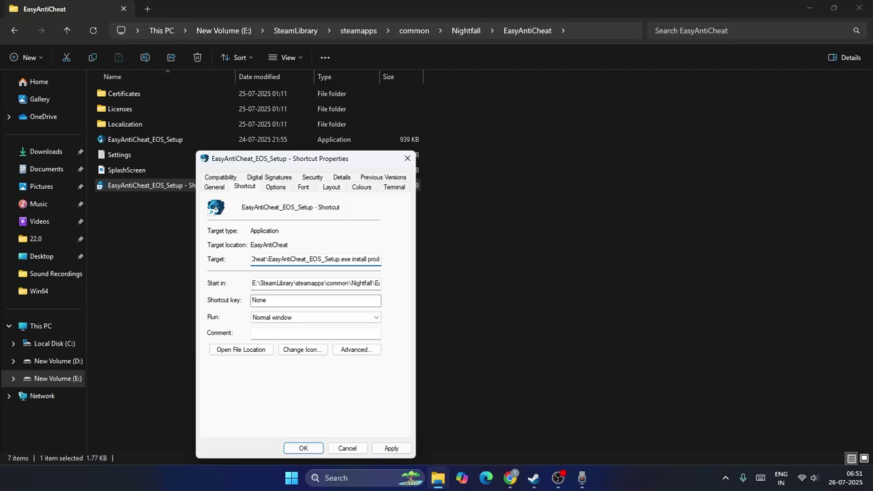
type("-fn")
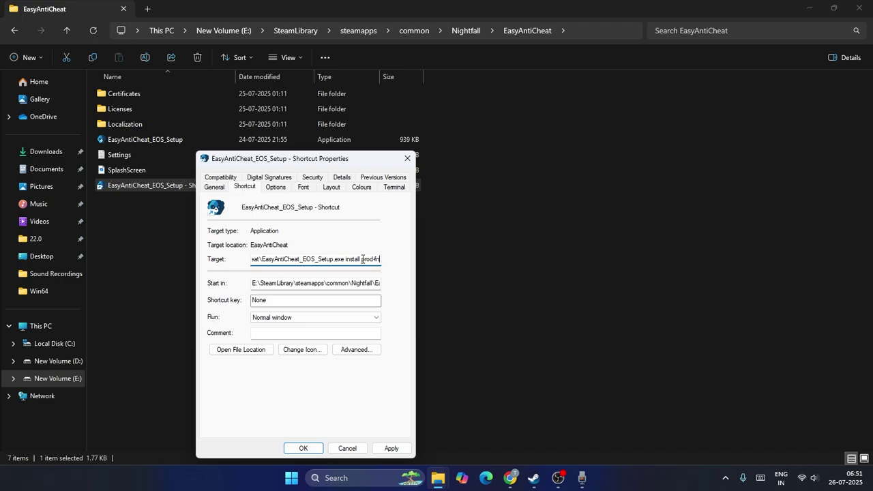
left_click(392, 448)
left_click(303, 448)
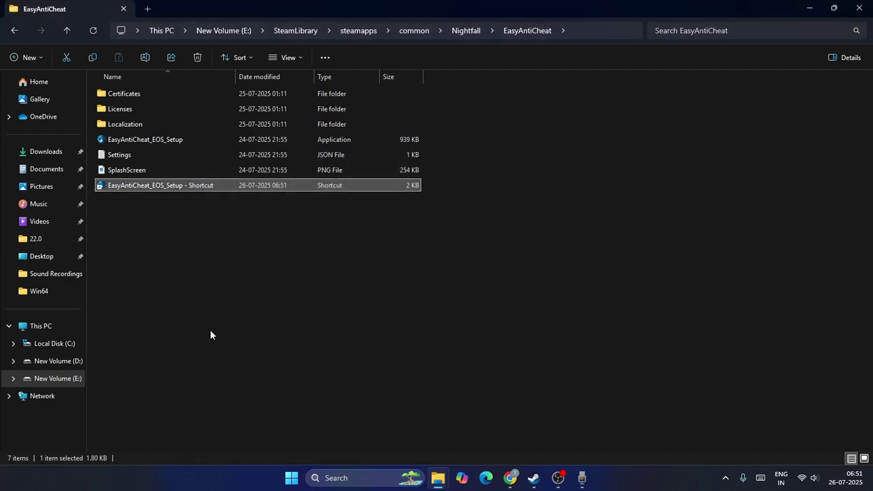
Close Explorer and the Properties dialog, then reopen Killing Floor 3's Nightfall install folder from Steam.
left_click(859, 11)
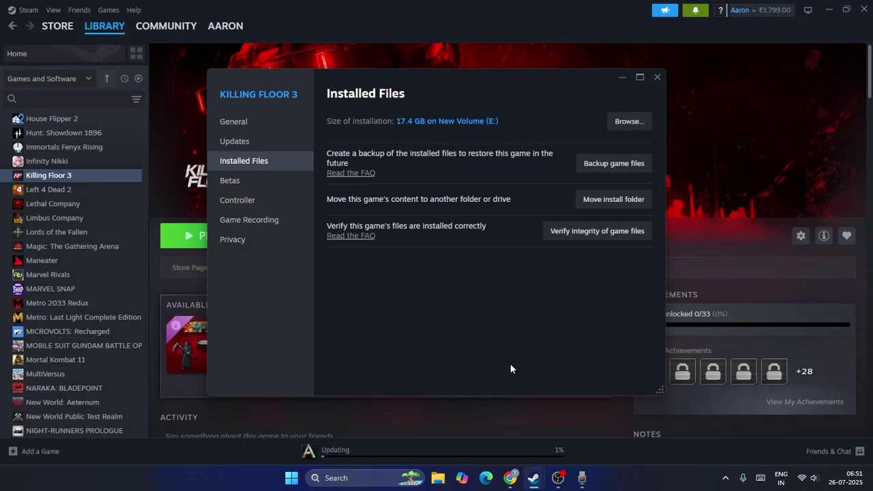
left_click(657, 78)
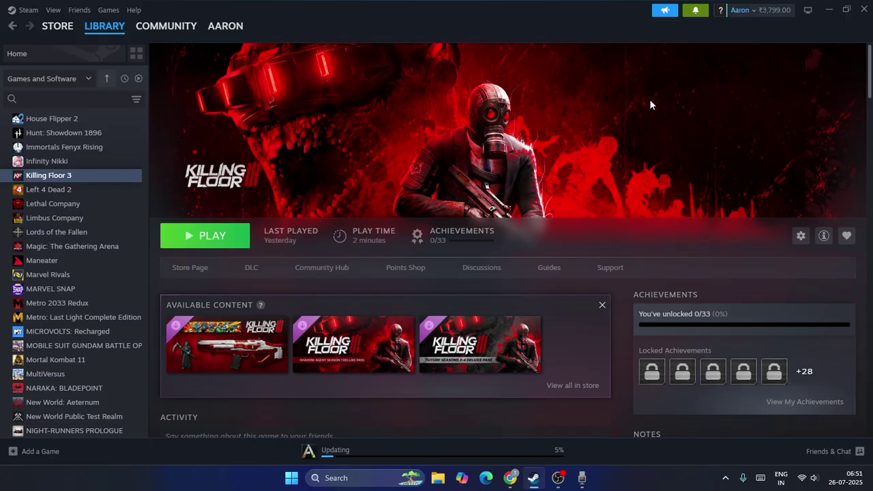
right_click(72, 179)
left_click(109, 263)
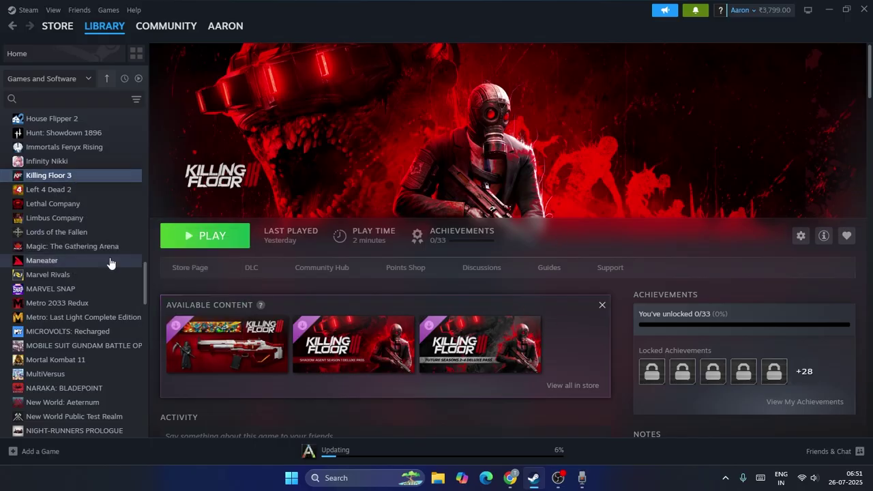
left_click(247, 166)
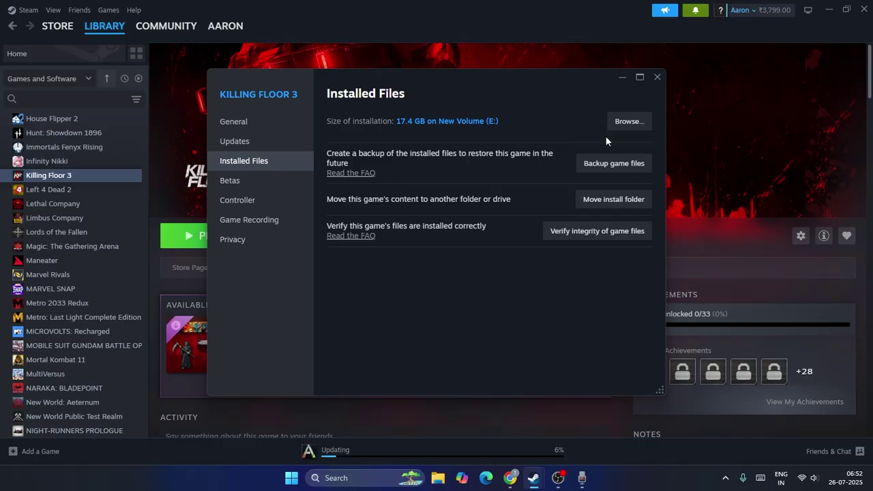
left_click(627, 123)
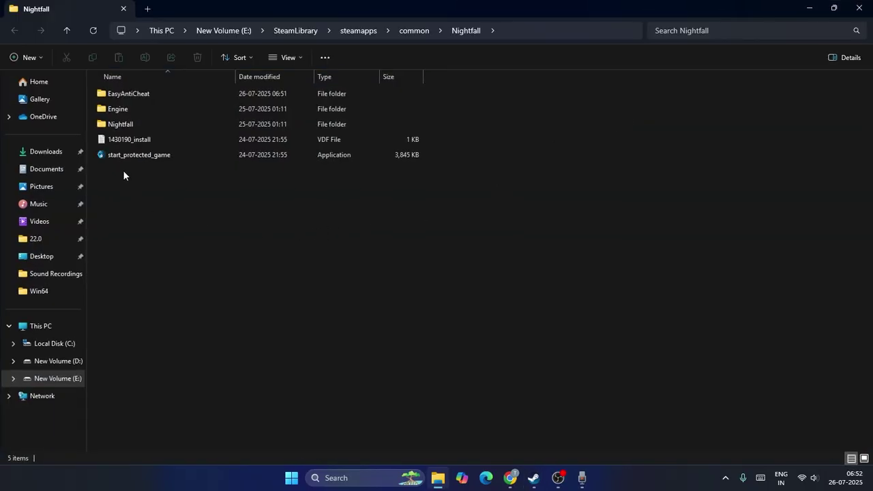
Check start_protected_game's context menu without running anything, then close the Nightfall folder window.
left_click(135, 157)
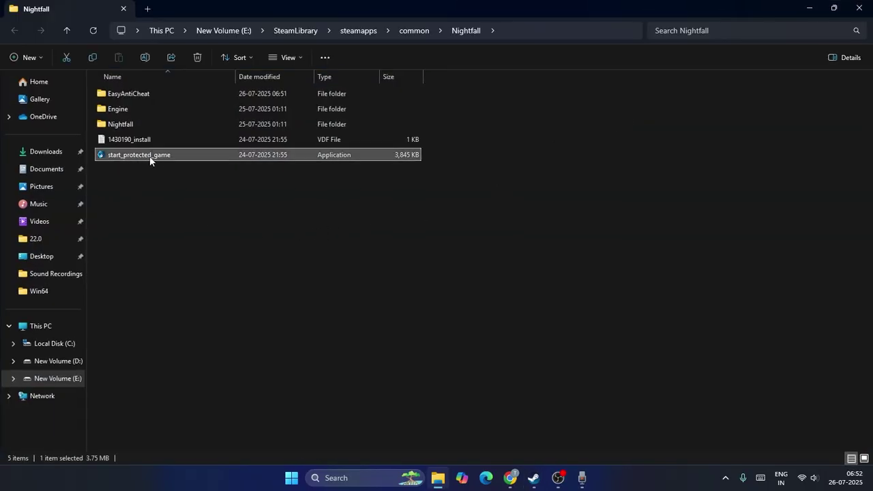
right_click(161, 156)
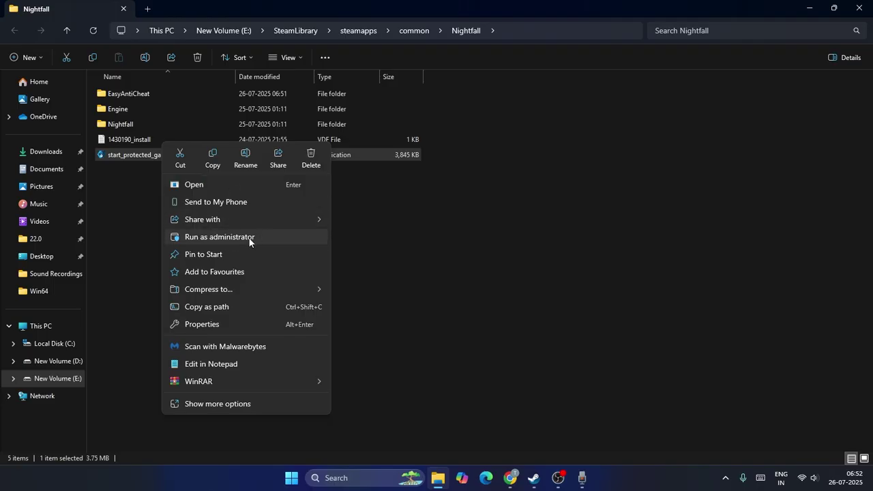
left_click(450, 251)
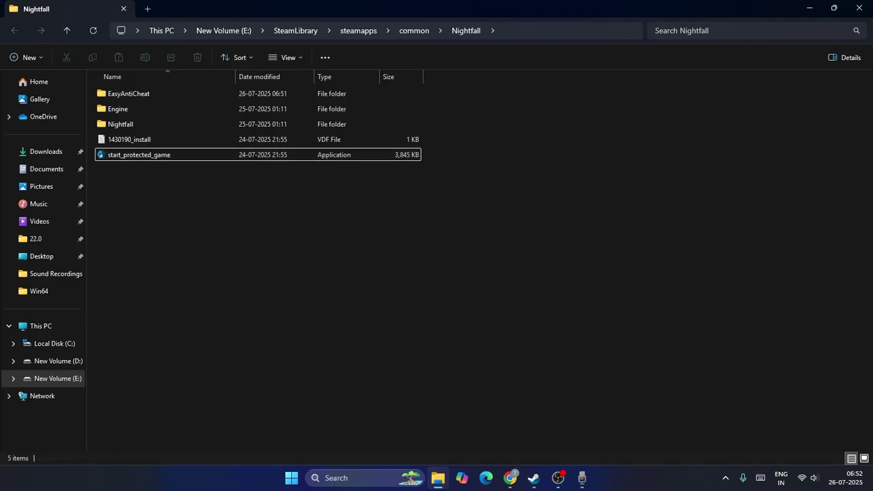
left_click(858, 9)
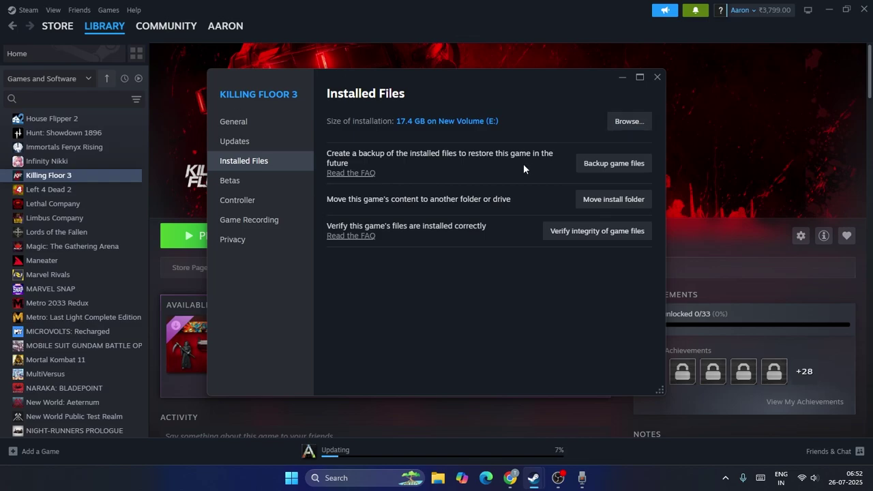
Close Killing Floor 3's Installed Files dialog and open a new File Explorer window at Home.
left_click(656, 77)
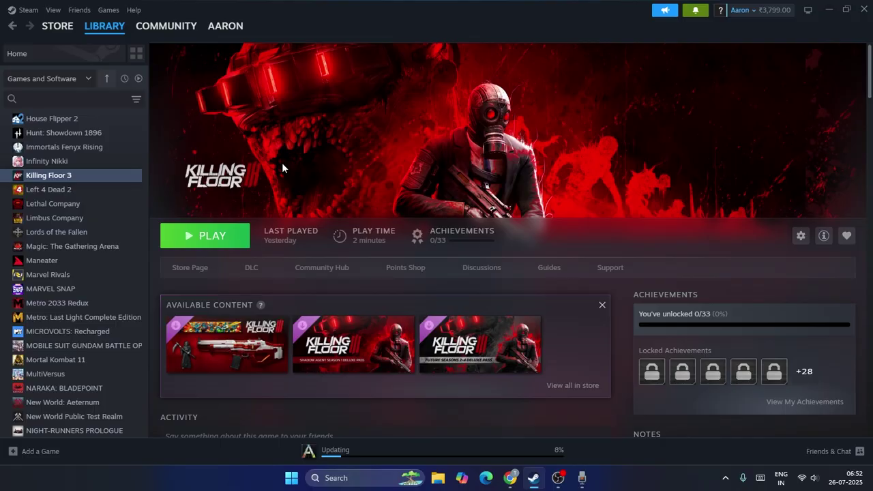
left_click(435, 479)
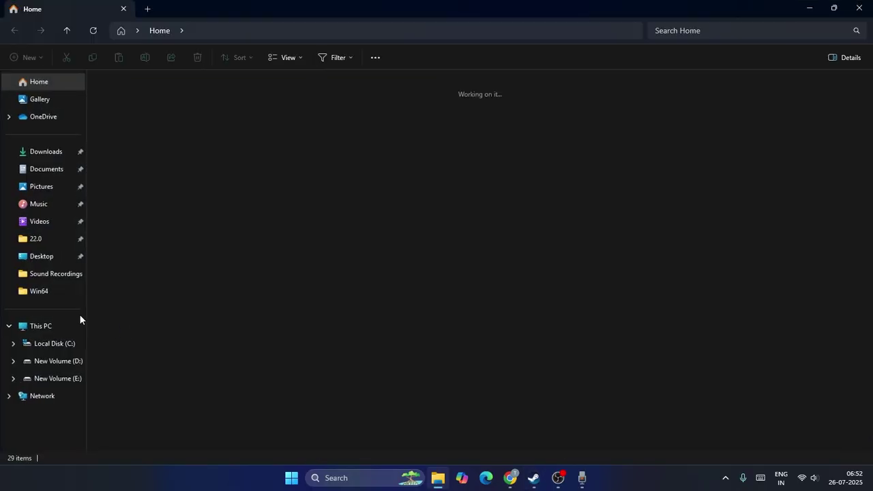
Browse drive E: to SteamLibrary\steamapps\common\Nightfall.
left_click(62, 325)
double_click(427, 104)
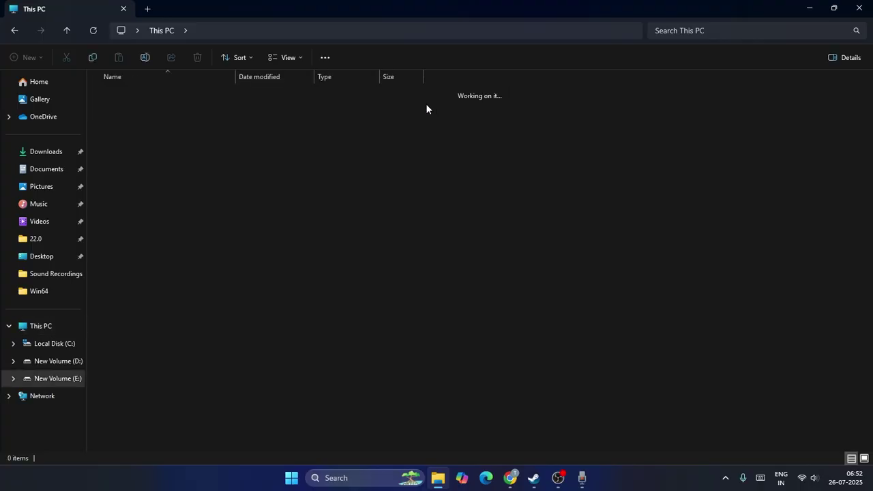
left_click(130, 142)
double_click(130, 140)
double_click(131, 96)
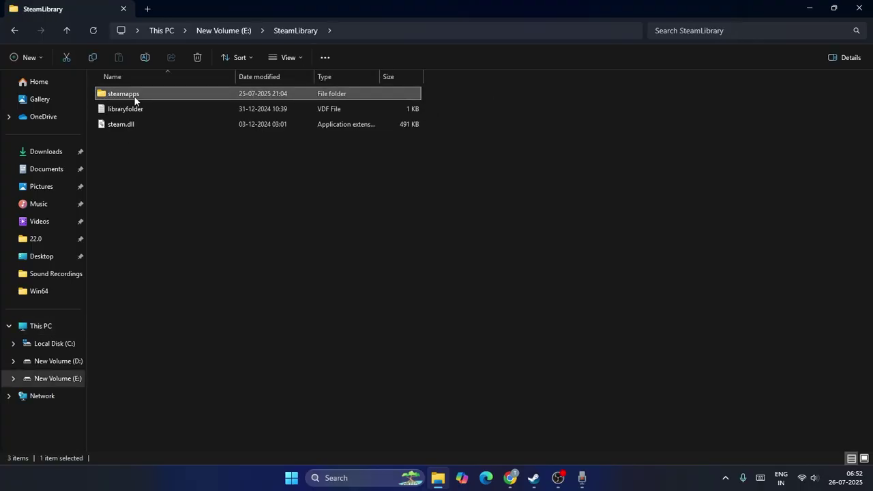
left_click(133, 97)
double_click(132, 97)
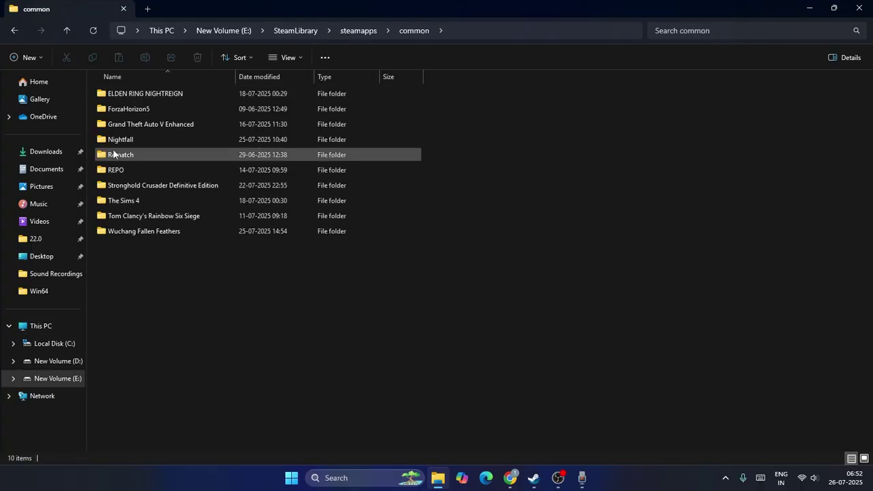
left_click(118, 139)
double_click(118, 139)
Look inside the Engine\Plugins folder, then return to the Nightfall game folder.
left_click(114, 111)
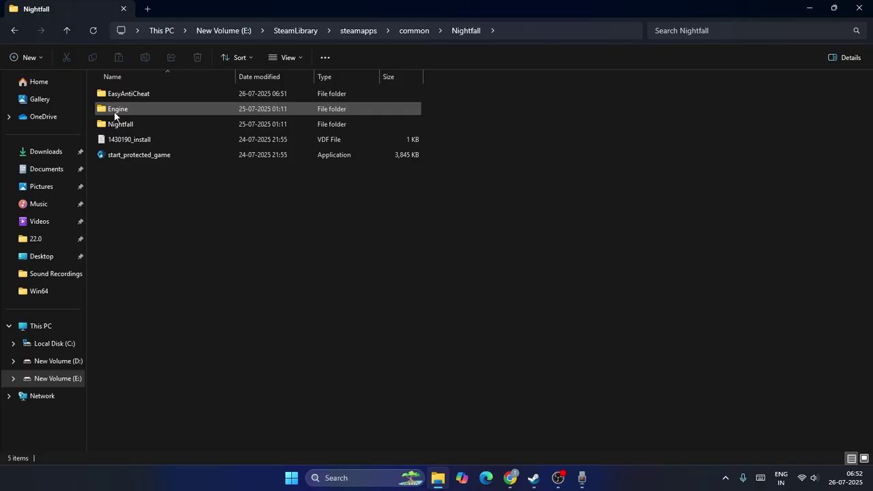
left_click(134, 110)
double_click(134, 110)
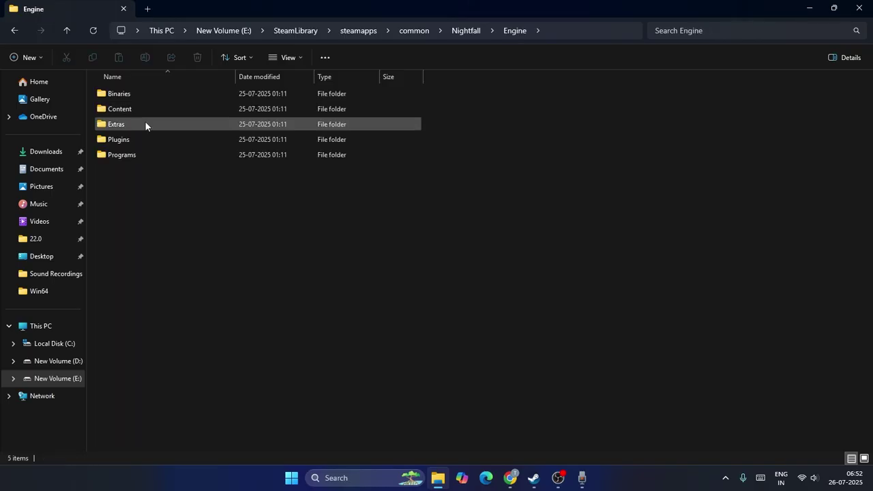
double_click(130, 137)
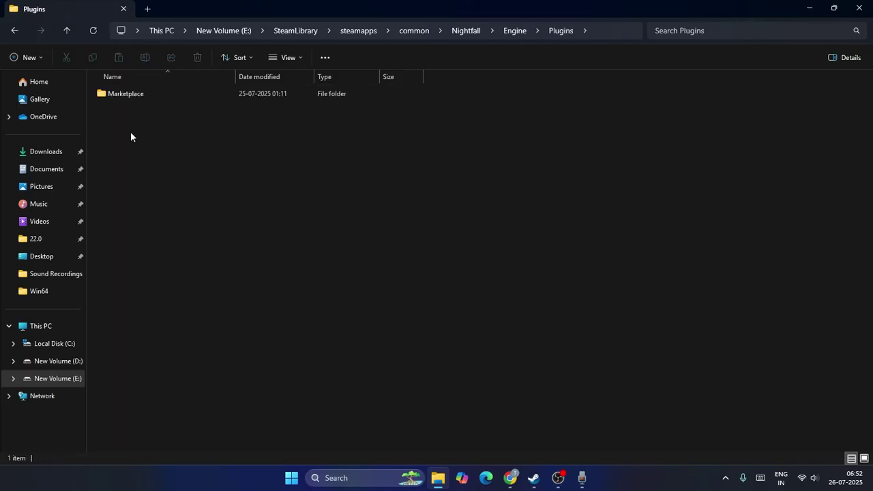
double_click(61, 29)
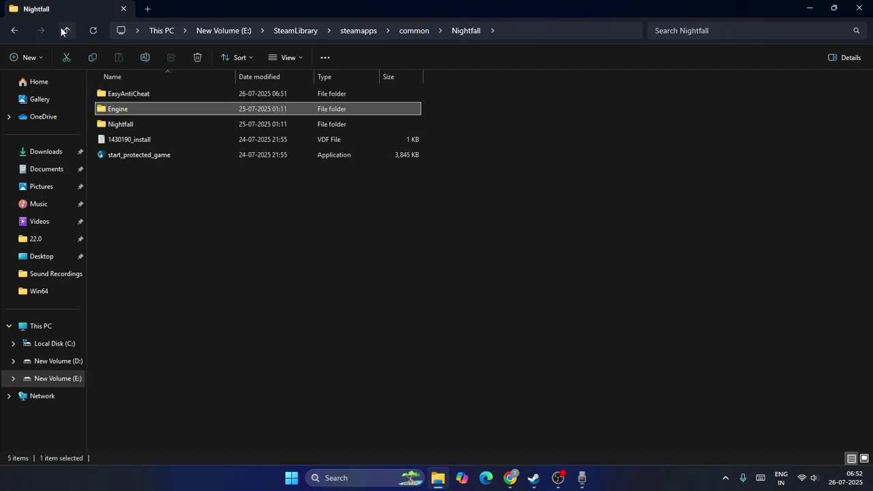
Navigate to Nightfall\Plugins\StreamlineCore\Binaries\ThirdParty\Win64.
double_click(122, 125)
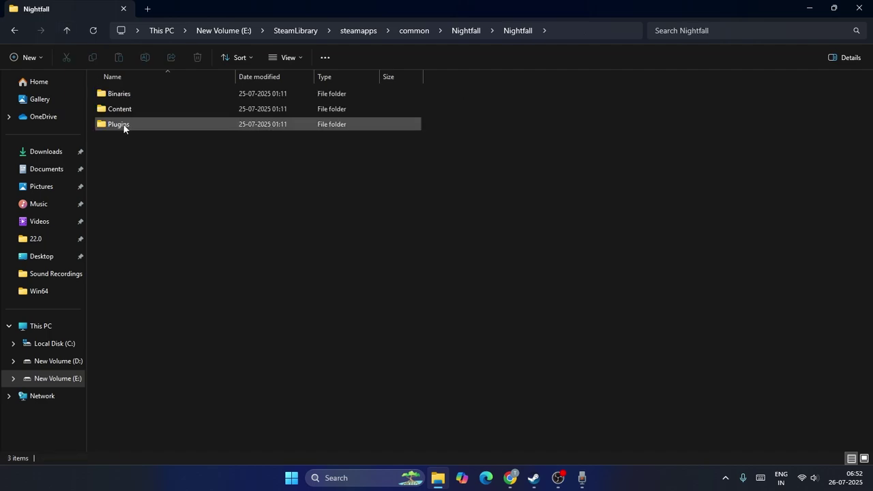
left_click(122, 124)
double_click(122, 124)
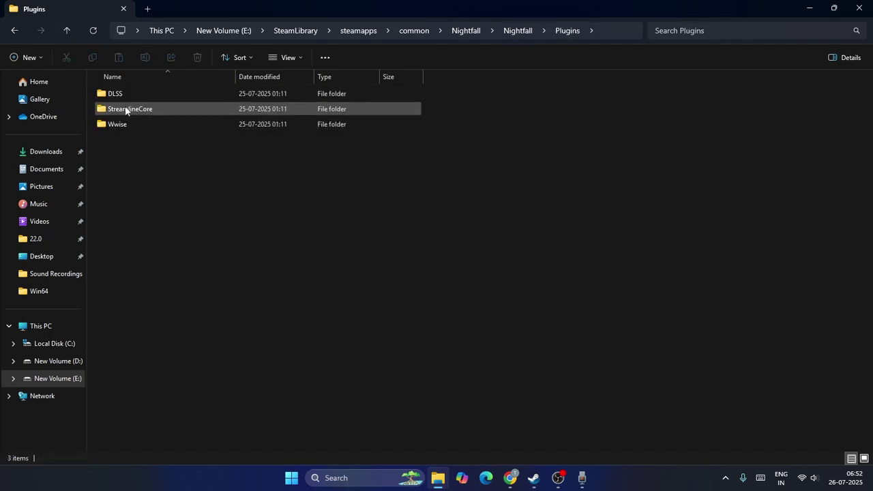
double_click(128, 109)
double_click(121, 96)
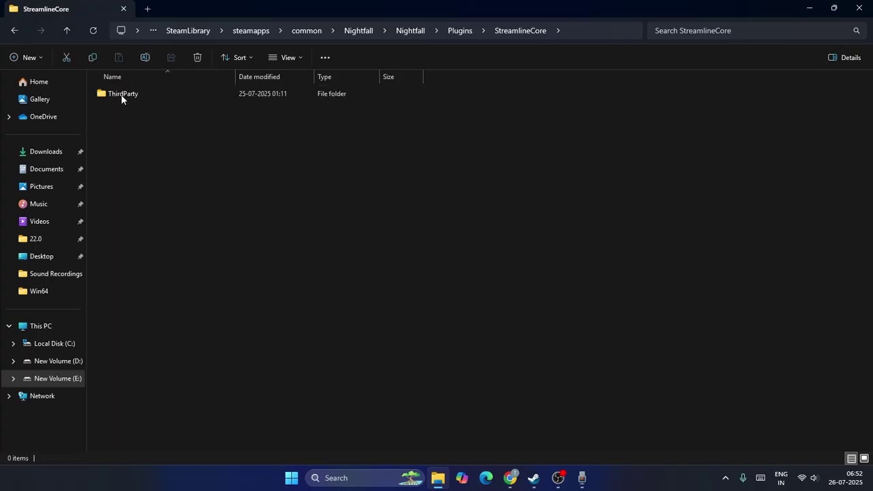
double_click(121, 94)
double_click(120, 94)
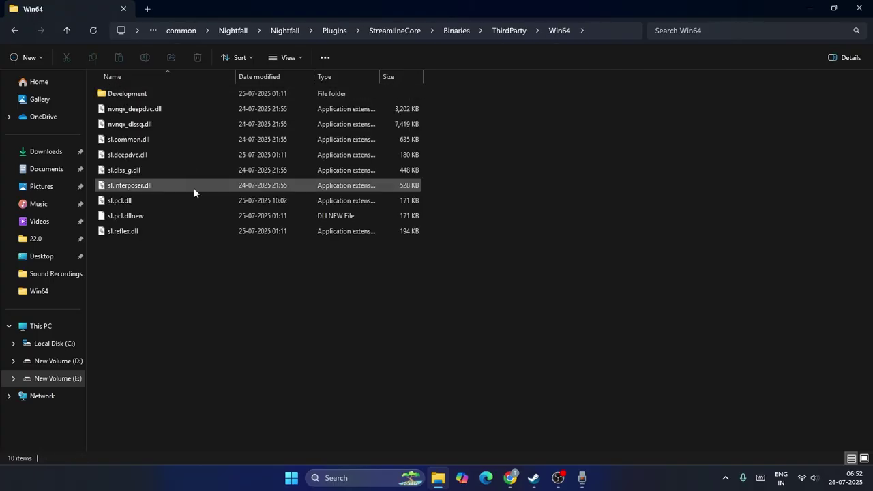
Copy sl.pcl.dll from the Win64 folder as a backup.
mouse_move(117, 201)
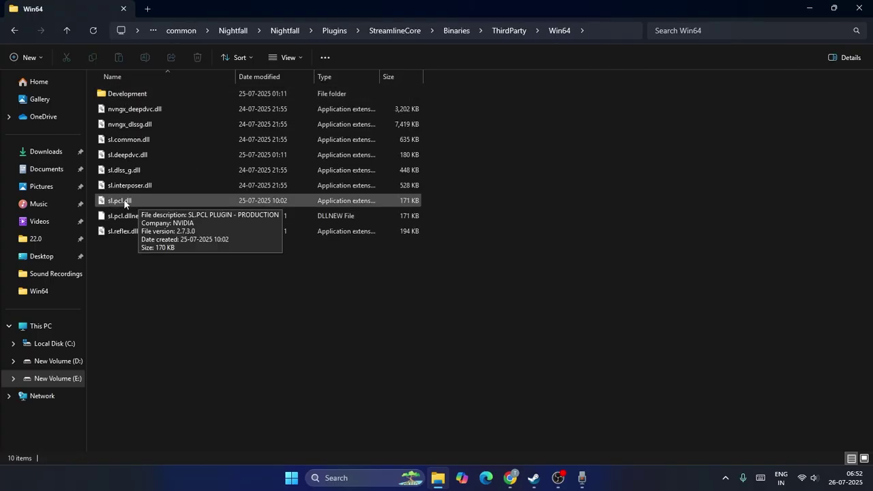
left_click(129, 200)
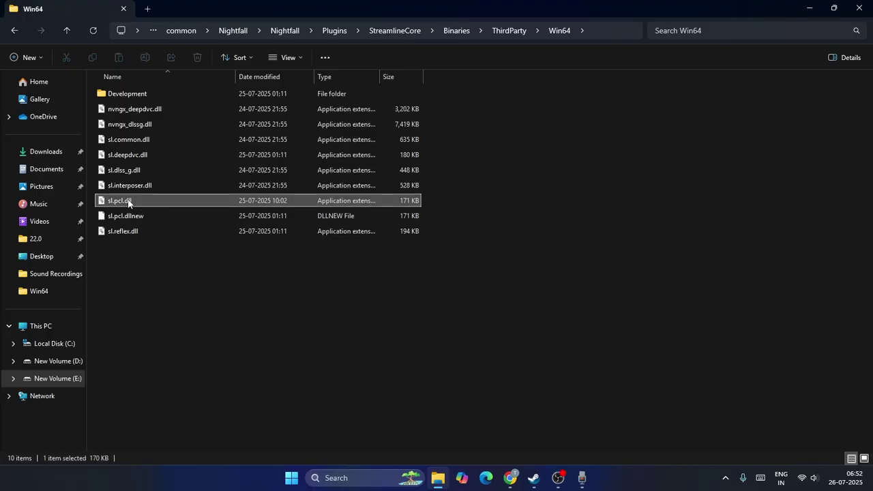
right_click(129, 200)
left_click(179, 195)
Paste the sl.pcl.dll backup onto the desktop and return to the Win64 folder.
left_click(809, 10)
left_click(827, 11)
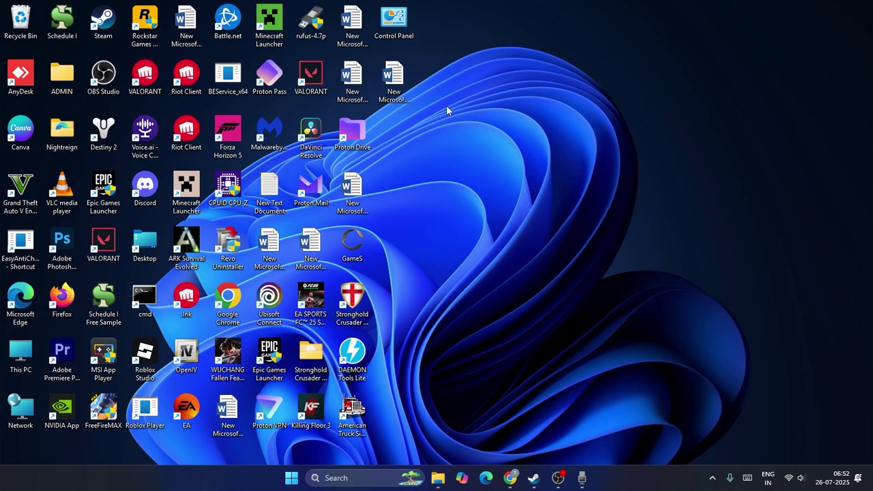
right_click(445, 126)
left_click(441, 144)
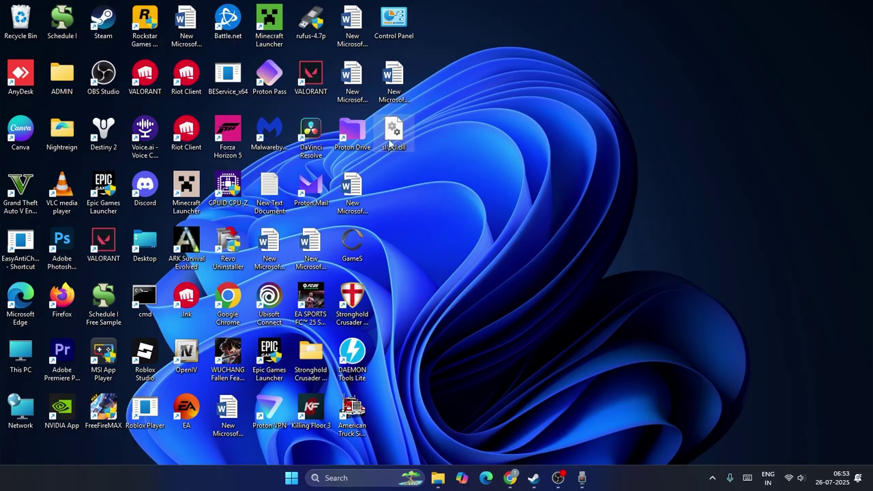
left_click(443, 480)
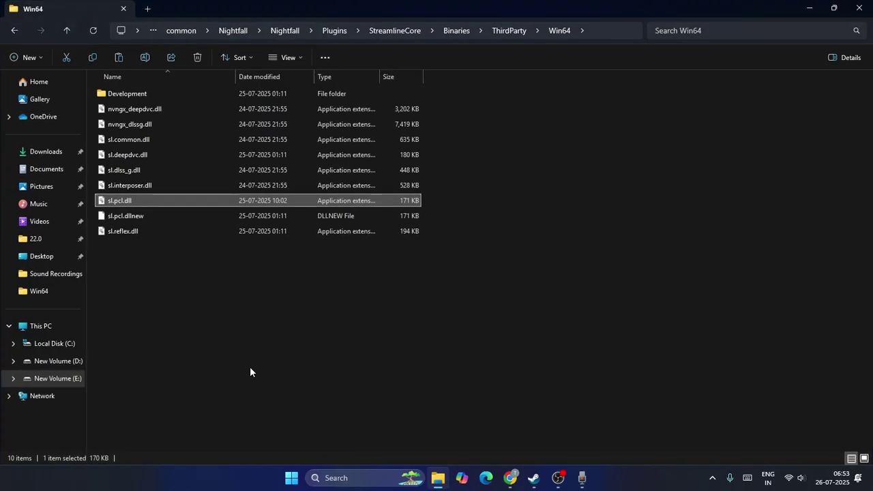
left_click(133, 201)
Rename sl.pcl.dll in Win64 to sl.pcl.dll123 and close the folder window.
right_click(134, 201)
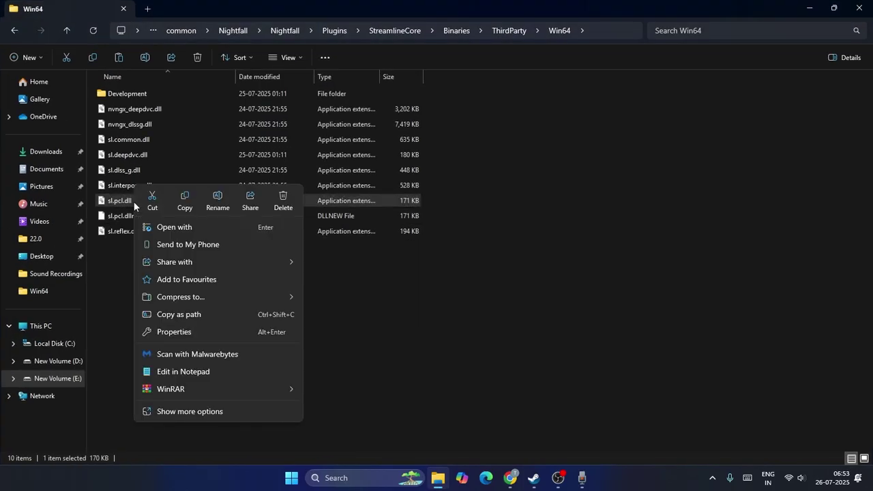
left_click(209, 410)
left_click(199, 410)
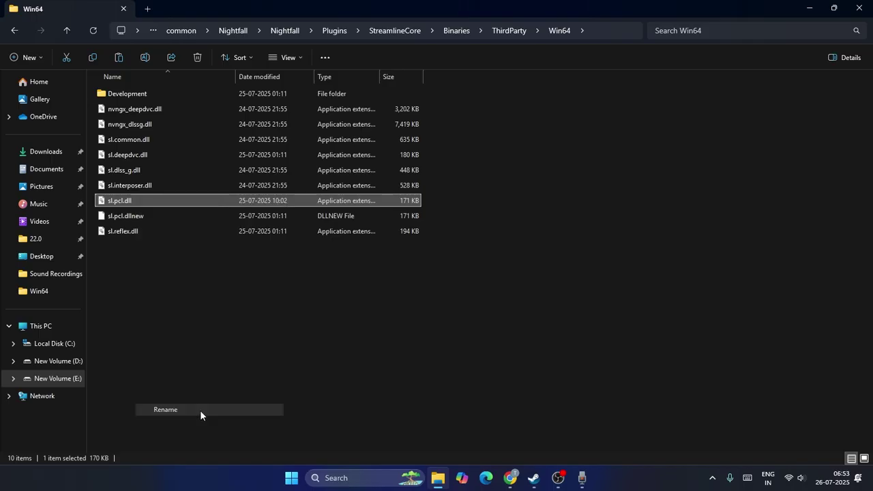
key("ctrl+a")
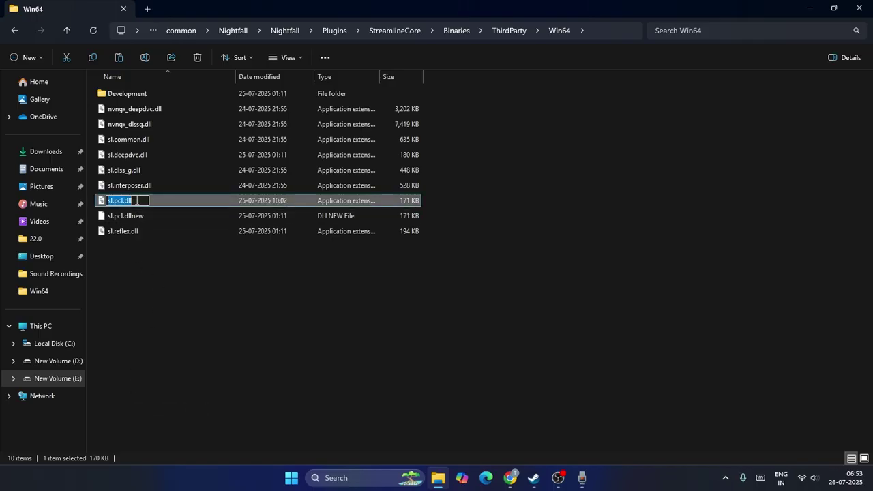
left_click(137, 200)
type("123")
left_click(165, 254)
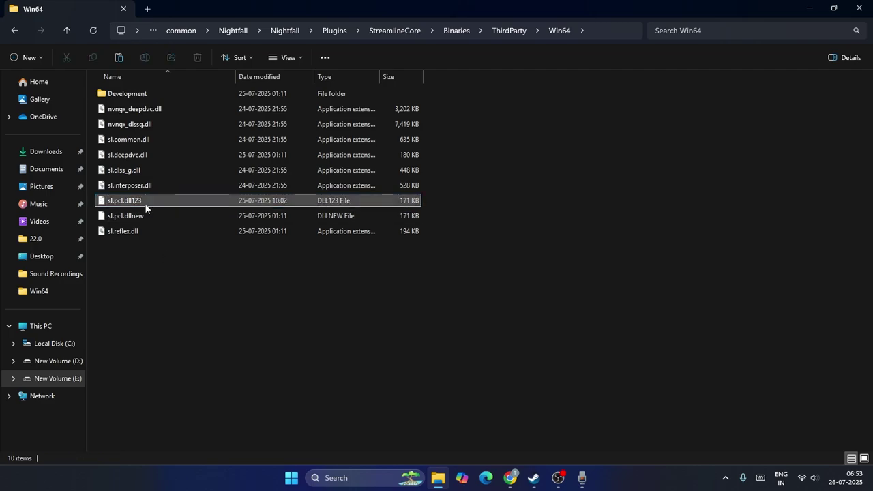
left_click(858, 7)
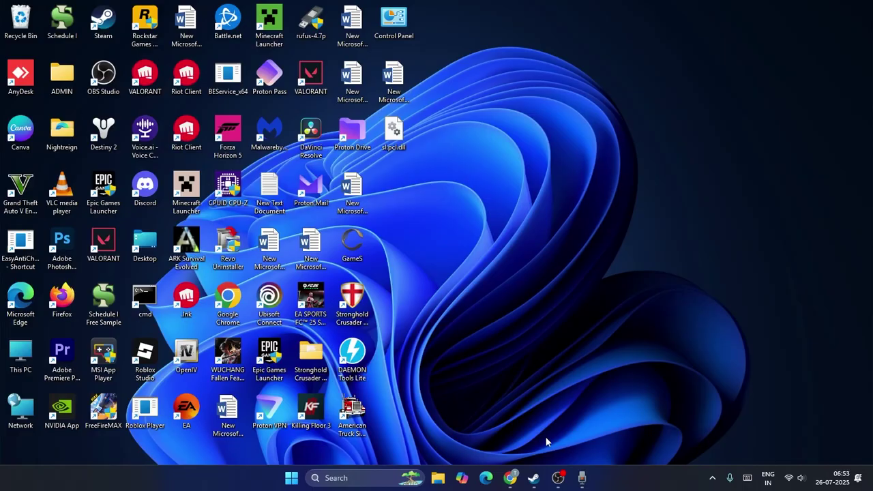
Restore Steam, minimize it to the desktop, then bring the Steam window back again.
left_click(535, 479)
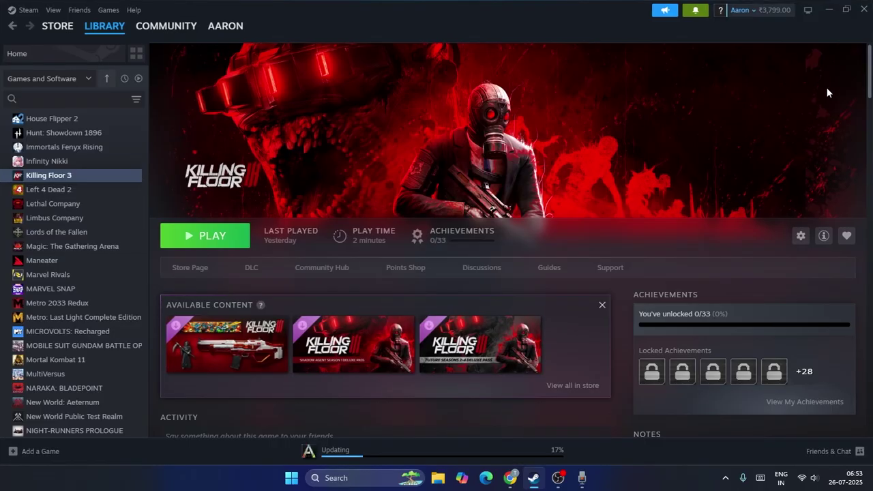
left_click(828, 10)
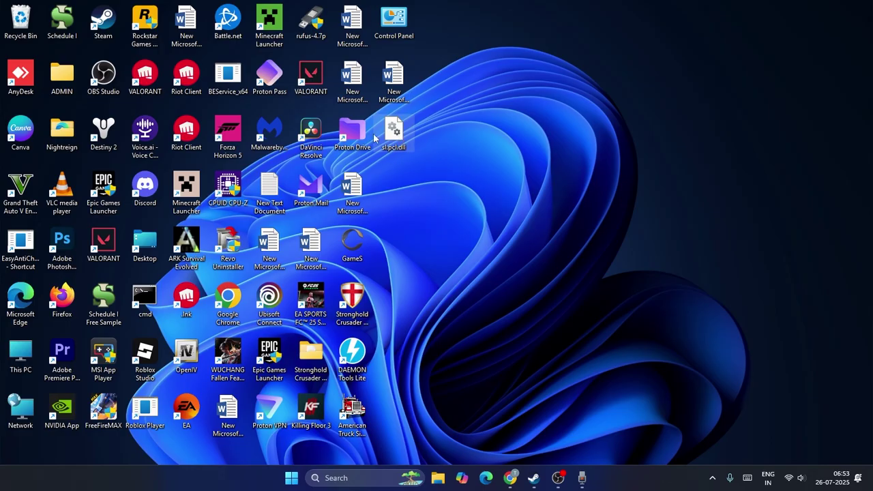
left_click(534, 477)
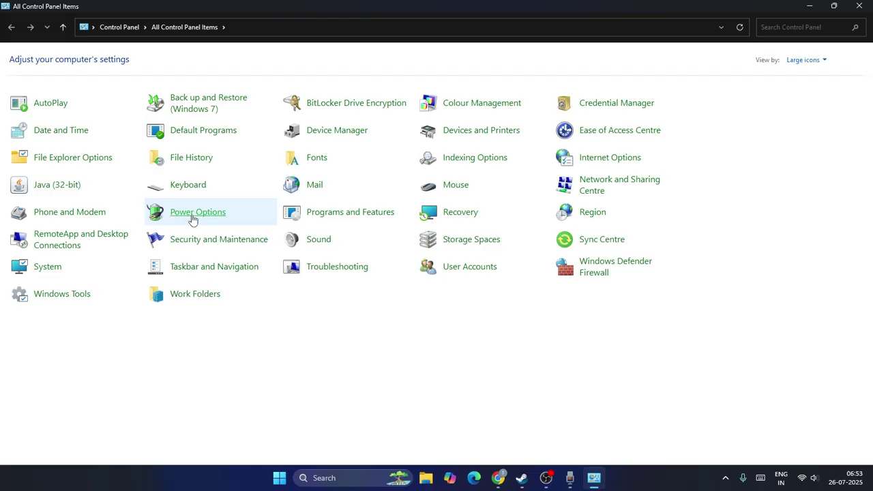
Make Power saver the active power plan in Power Options, then return to Steam's Killing Floor 3 page.
left_click(193, 217)
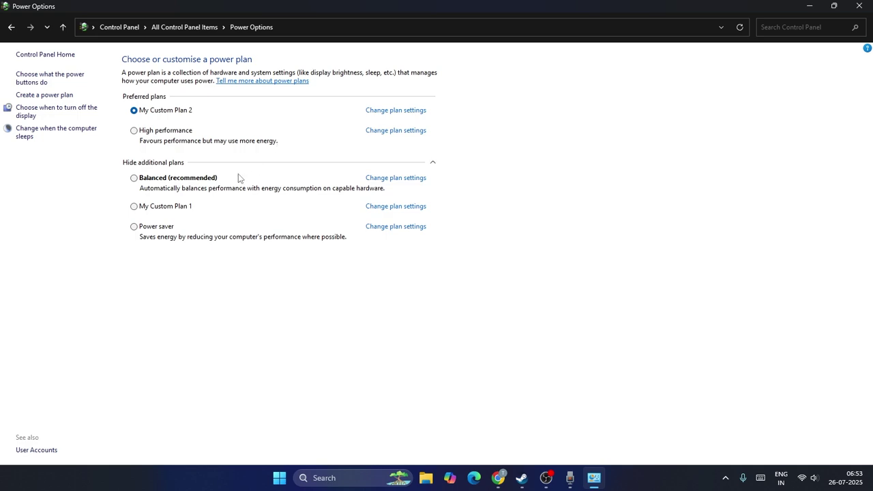
left_click(134, 180)
left_click(133, 226)
left_click(858, 6)
left_click(533, 477)
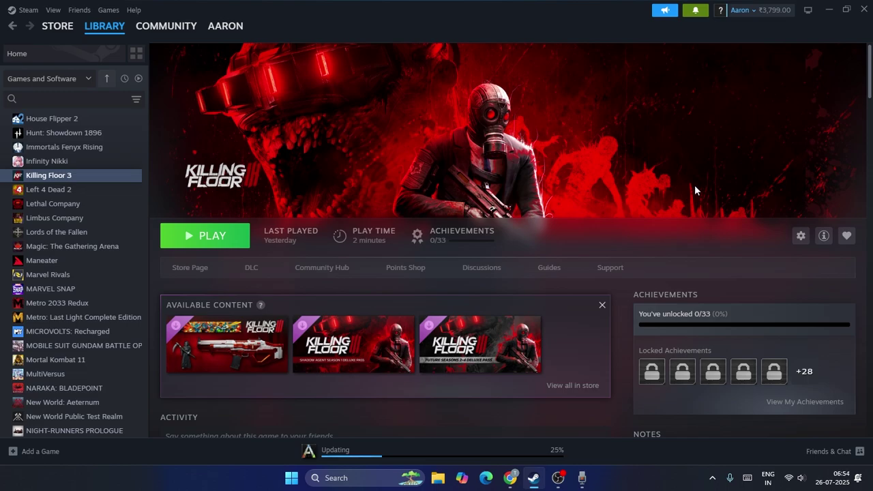
Minimize Steam and open 'View advanced system settings' from Windows search.
left_click(828, 10)
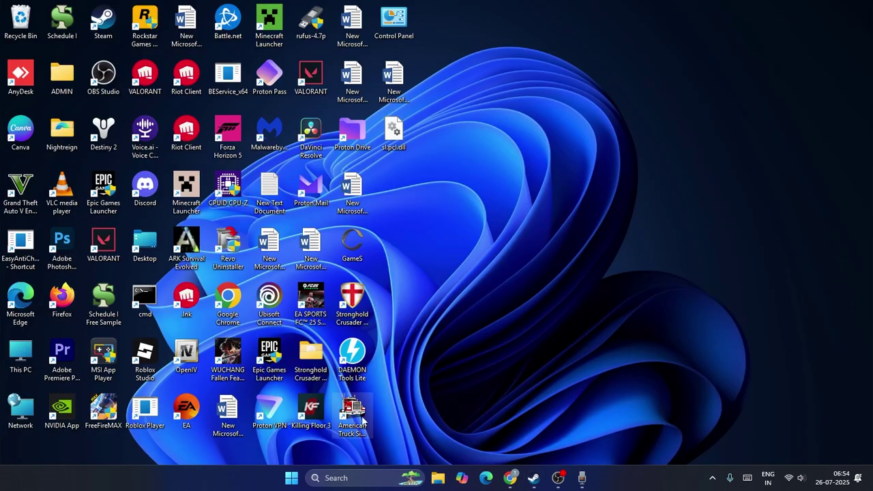
left_click(339, 475)
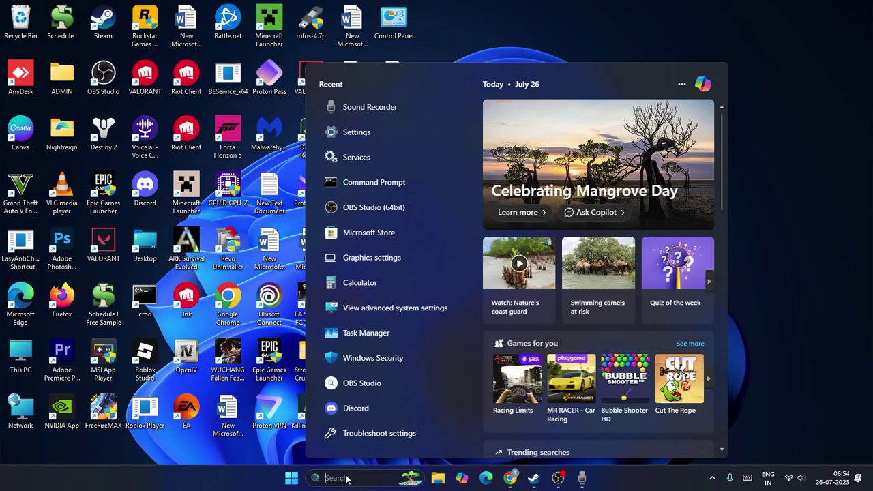
type("view")
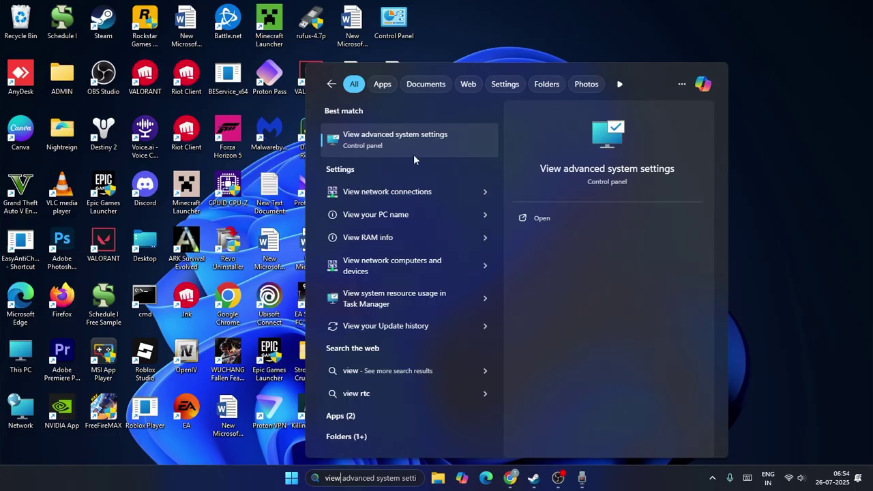
left_click(413, 155)
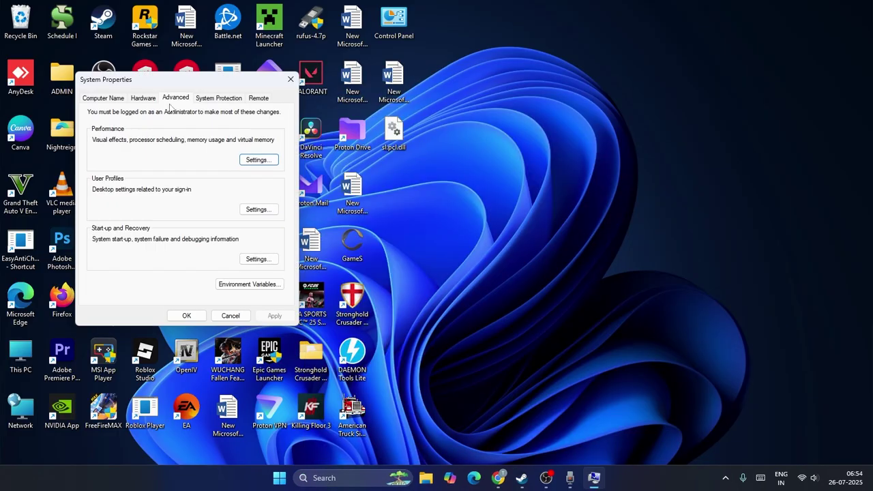
In Performance Options' Virtual Memory dialog, give drive E: a custom paging file size.
left_click(266, 160)
left_click(164, 140)
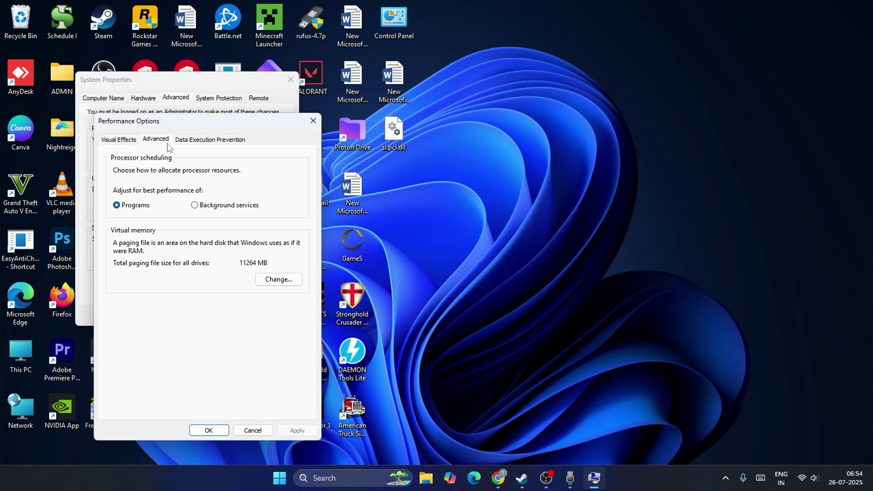
left_click(281, 278)
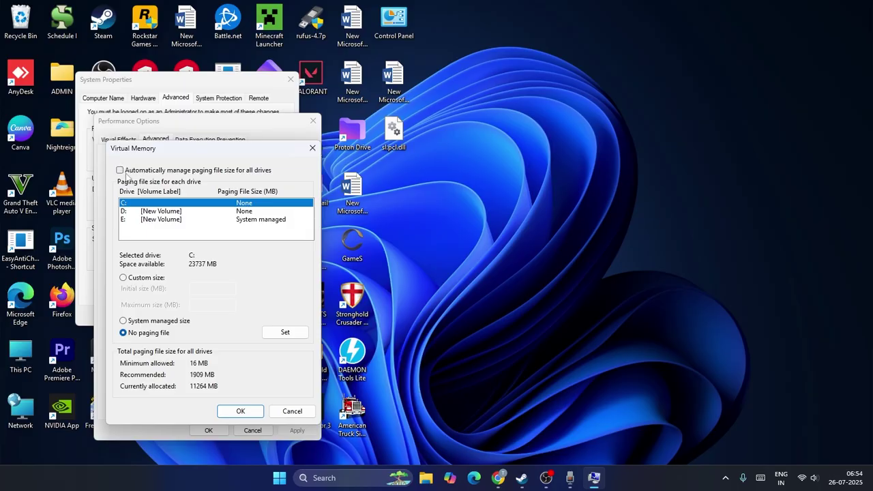
left_click(126, 219)
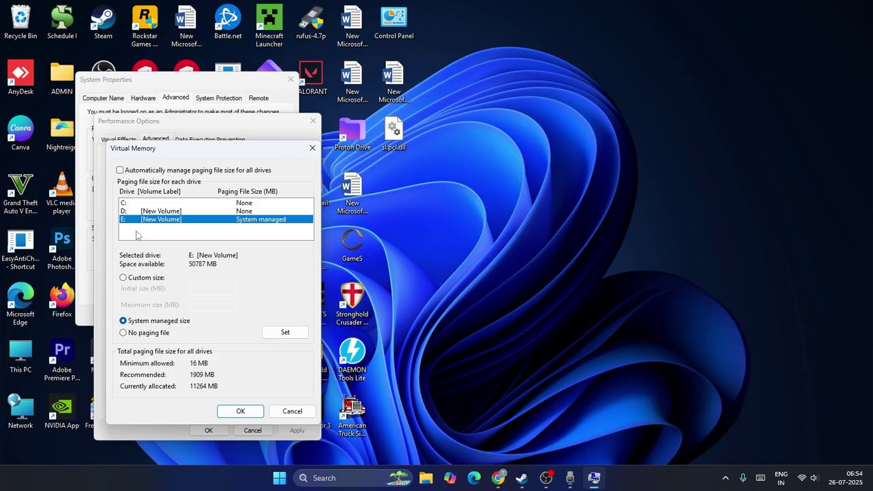
left_click(124, 278)
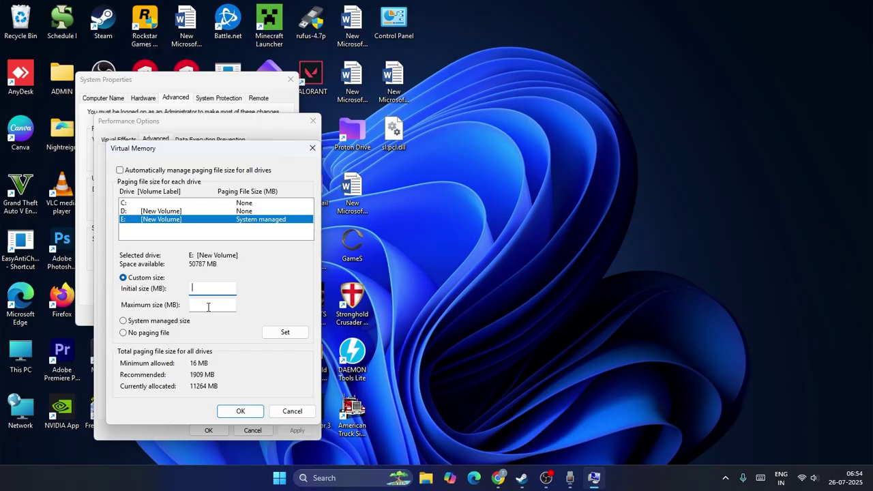
left_click(307, 477)
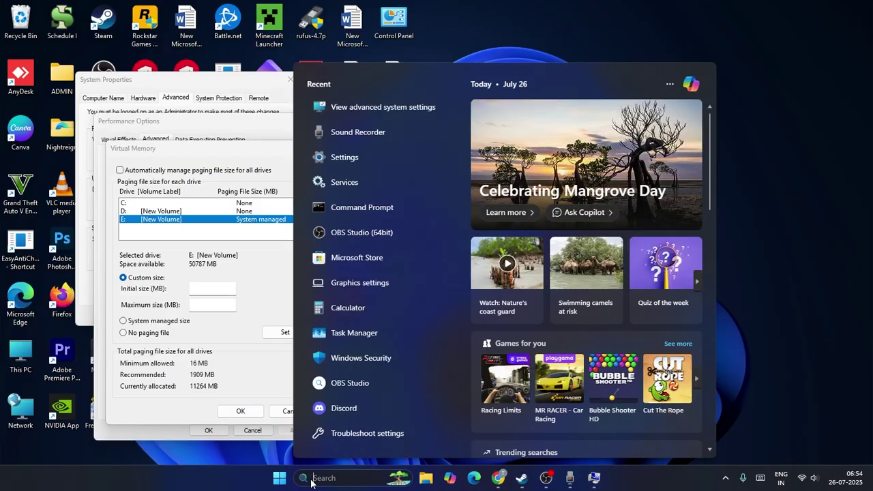
Open Calculator and compute 16 × 1024 × 1.5 = 24,576.
type("calculator")
left_click(359, 148)
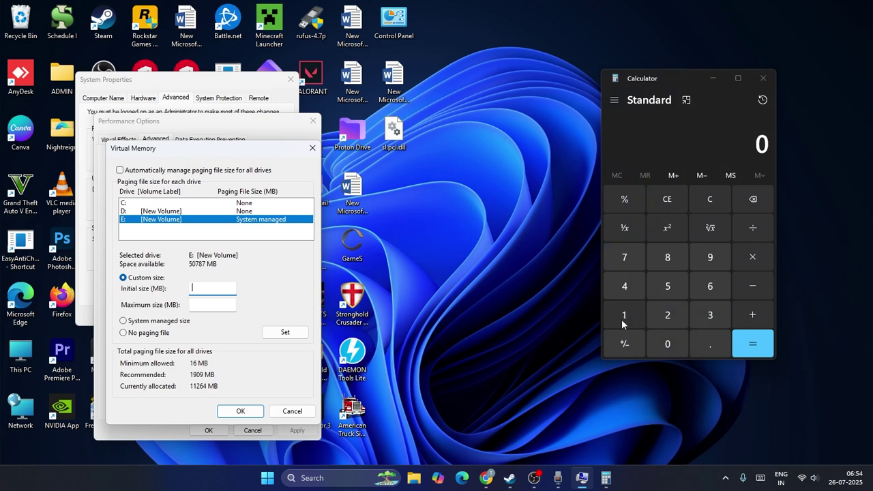
left_click(622, 319)
left_click(710, 287)
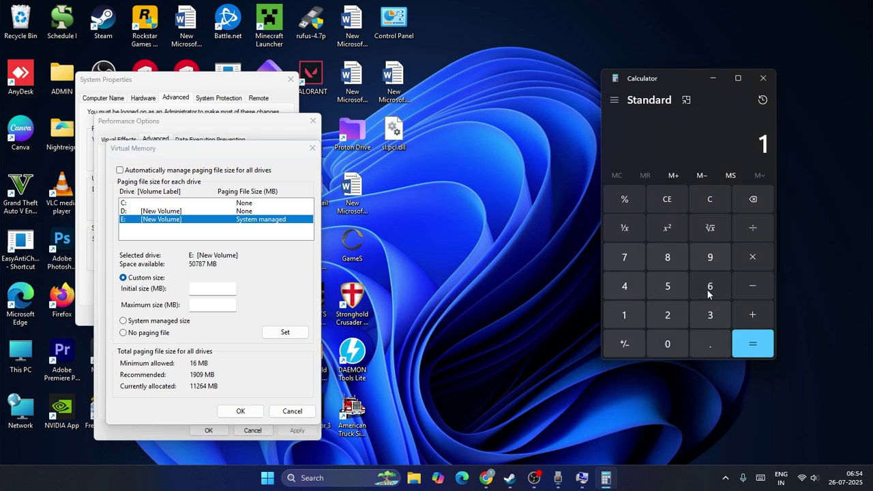
left_click(752, 257)
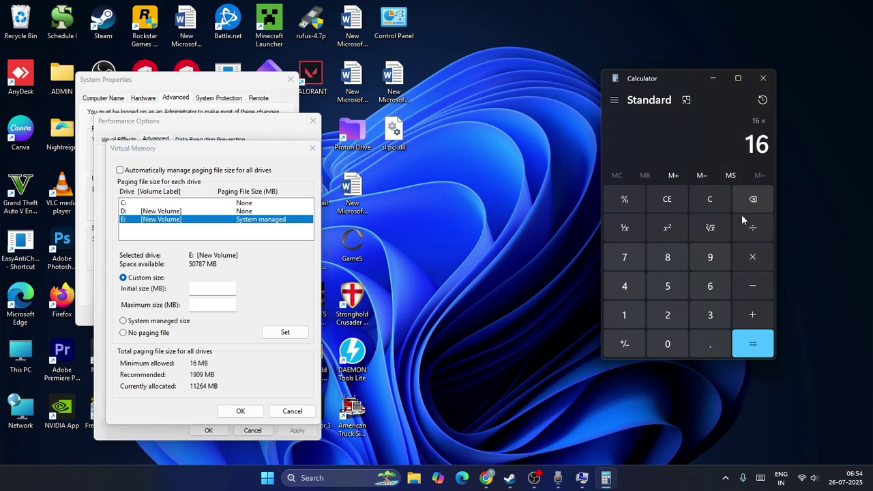
left_click(630, 315)
left_click(658, 344)
left_click(664, 315)
left_click(618, 292)
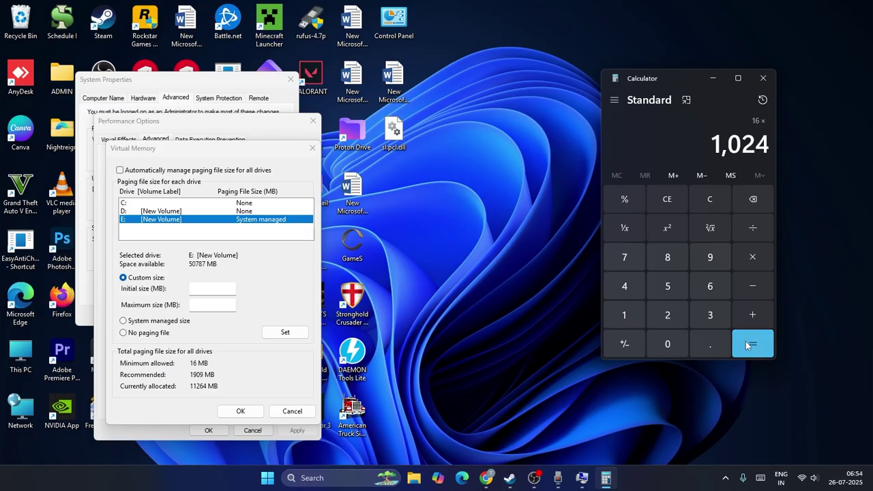
left_click(752, 344)
left_click(746, 258)
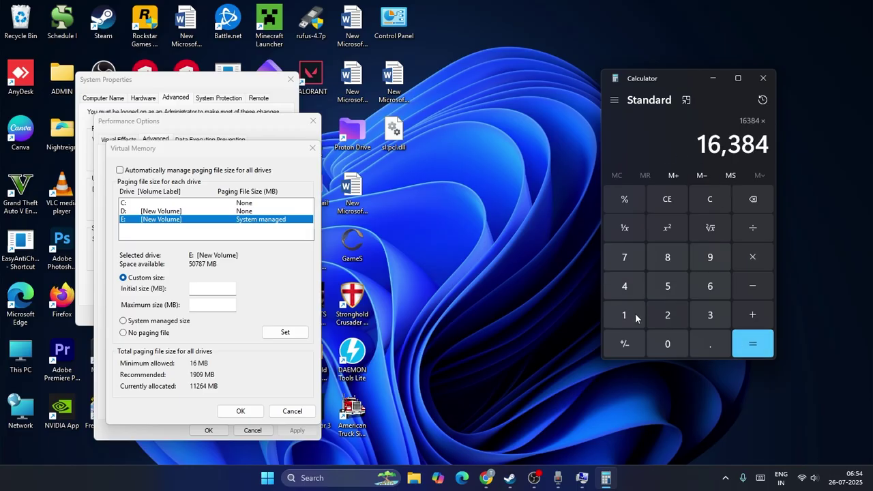
left_click(623, 315)
left_click(709, 344)
left_click(666, 285)
left_click(752, 345)
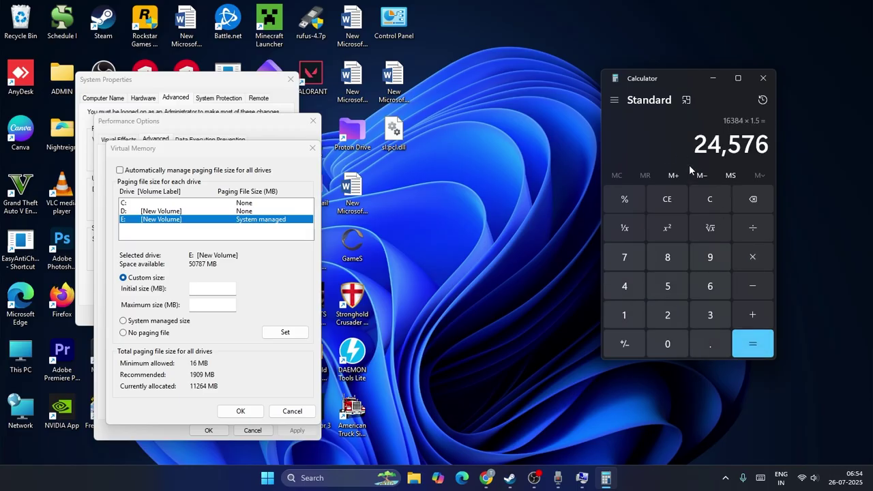
Copy 24,576 and paste it as E:'s initial paging file size.
right_click(754, 145)
left_click(775, 159)
left_click(205, 287)
right_click(206, 287)
left_click(226, 336)
left_click(216, 308)
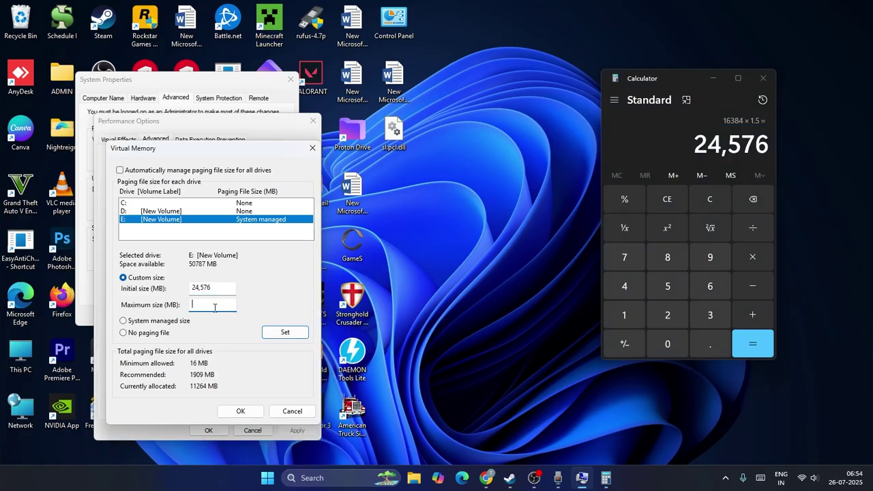
Clear Calculator and compute 16 × 1024 × 3 = 49,152.
left_click(662, 209)
left_click(623, 314)
left_click(709, 286)
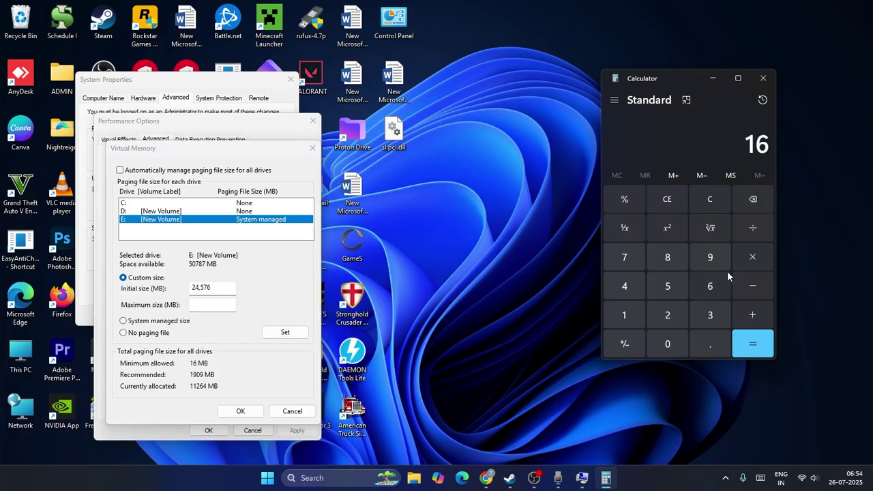
left_click(752, 257)
left_click(624, 314)
left_click(668, 343)
left_click(668, 314)
left_click(624, 285)
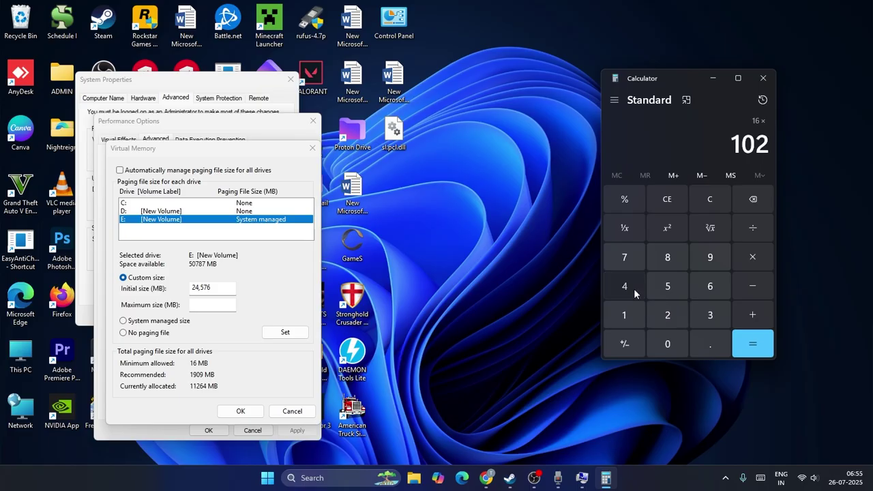
left_click(746, 343)
left_click(753, 257)
left_click(709, 314)
left_click(751, 343)
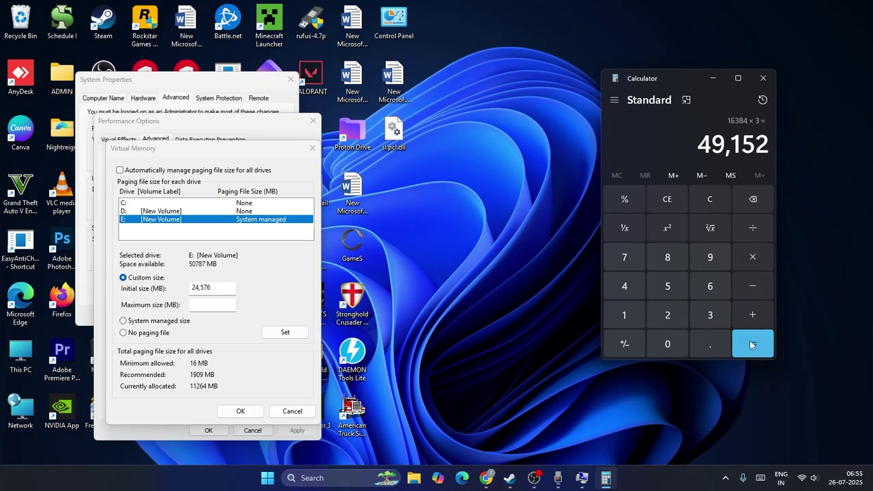
Copy 49,152 and paste it as E:'s maximum paging file size.
left_click_drag(703, 154, 779, 156)
right_click(780, 156)
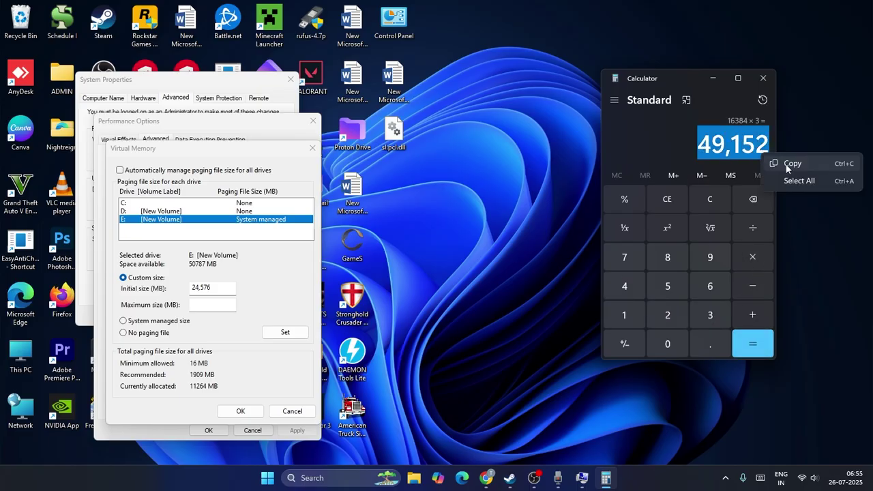
left_click(787, 169)
left_click(223, 303)
right_click(217, 301)
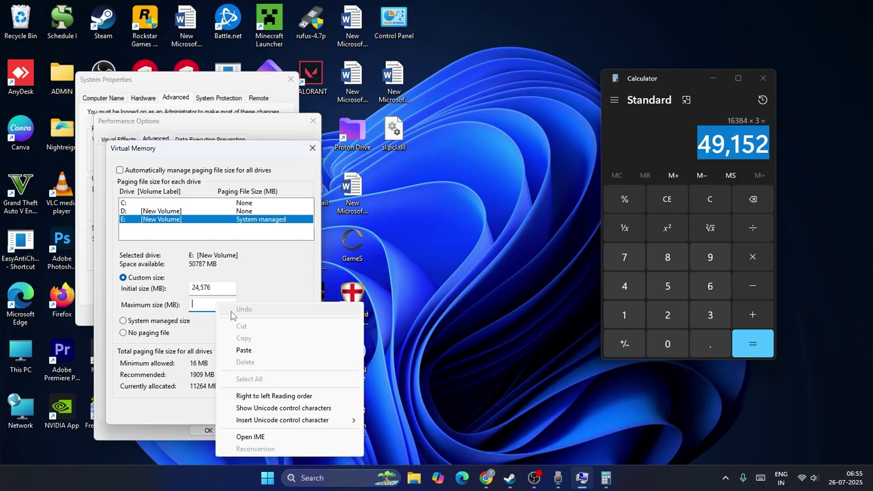
left_click(246, 349)
Cancel the Virtual Memory and Performance Options dialogs and close System Properties.
left_click(292, 411)
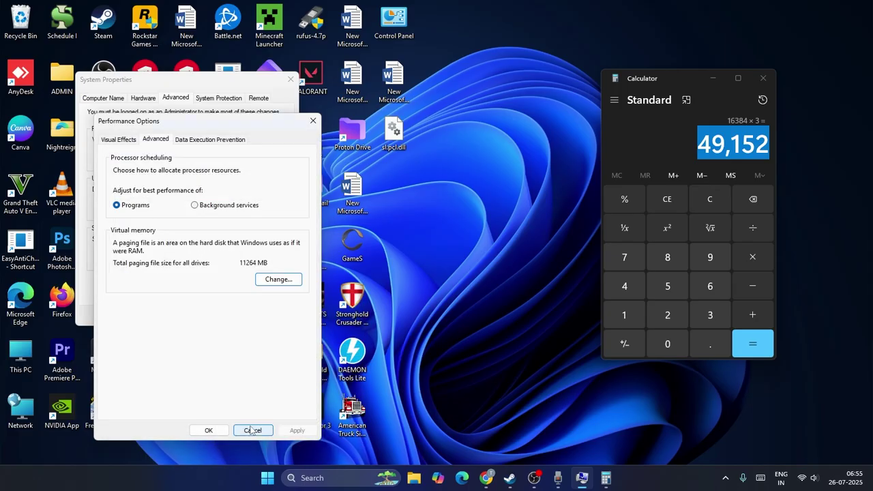
left_click(253, 431)
left_click(290, 80)
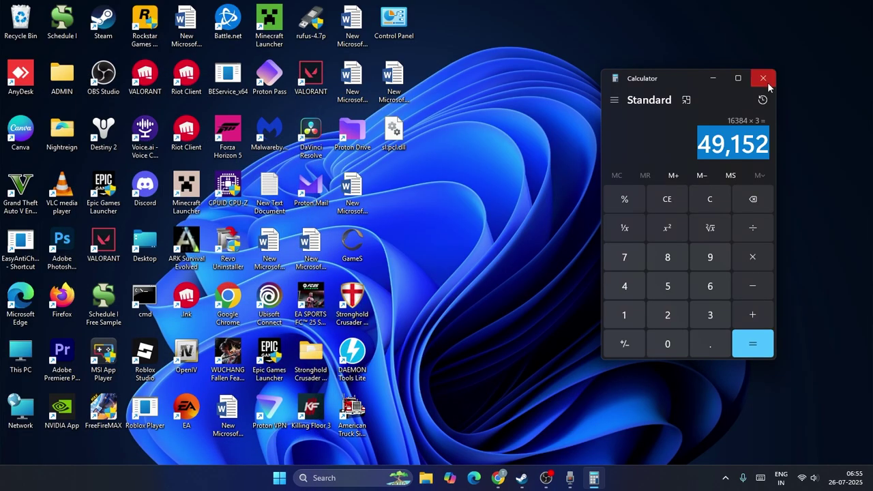